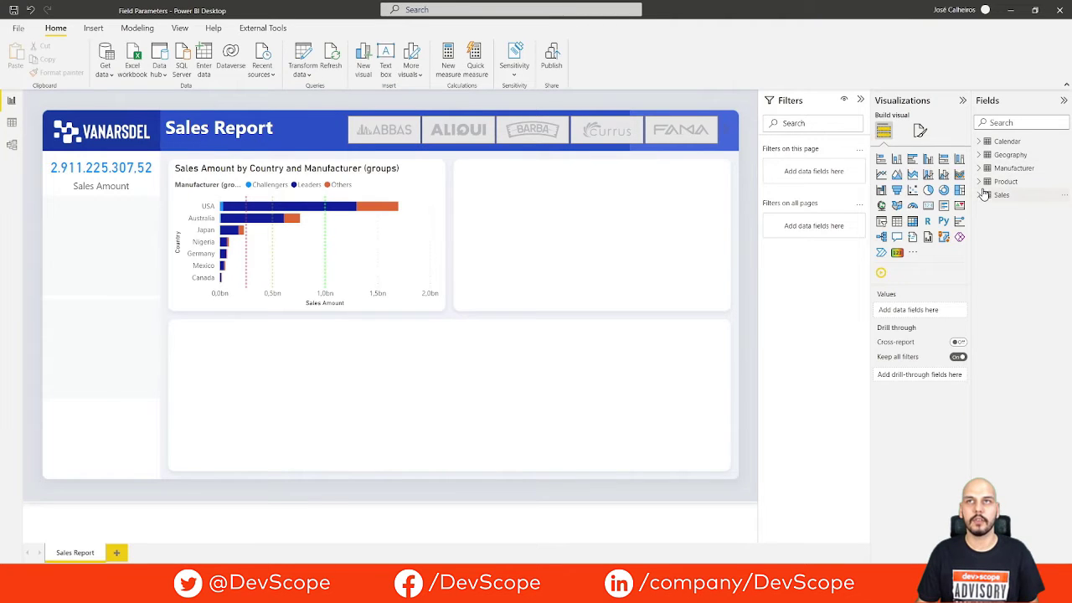
Create a fields parameter named 'Dimension' holding Manufacturer and Product Category, with its slicer on the page.
click(979, 195)
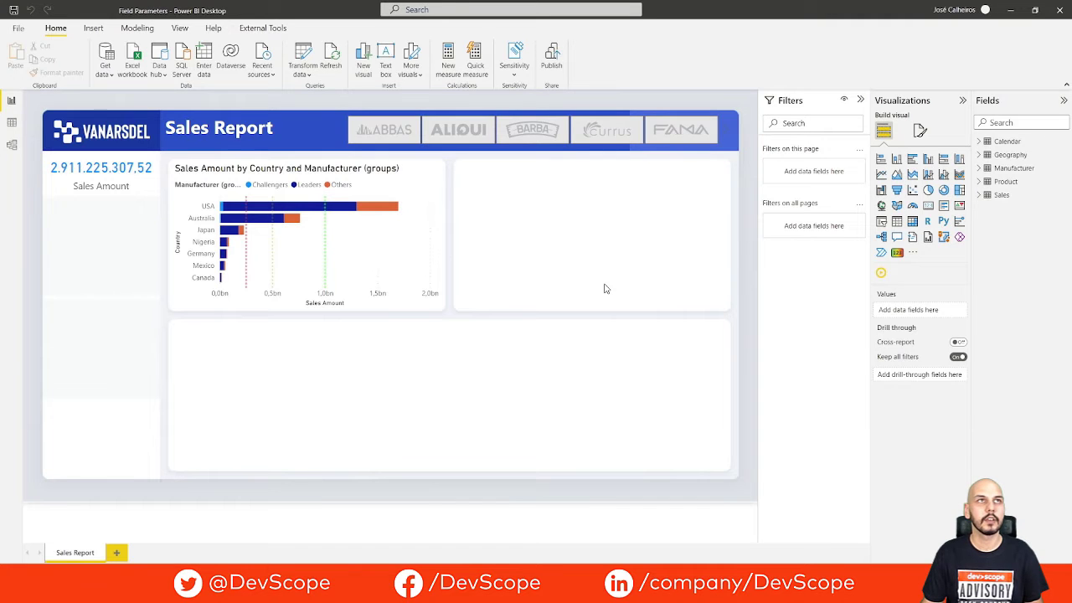
click(137, 27)
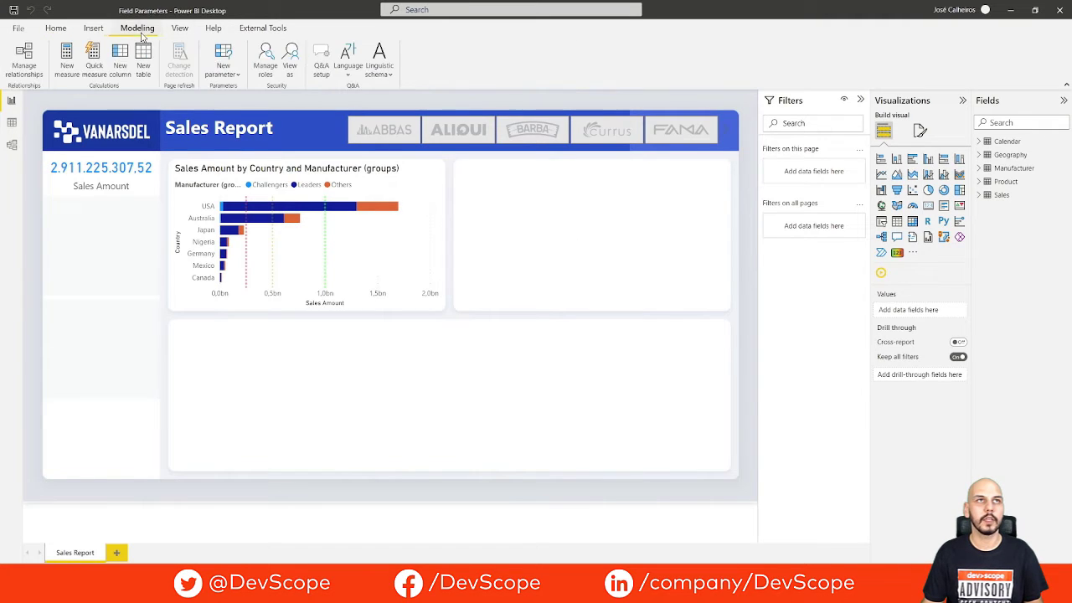
click(223, 58)
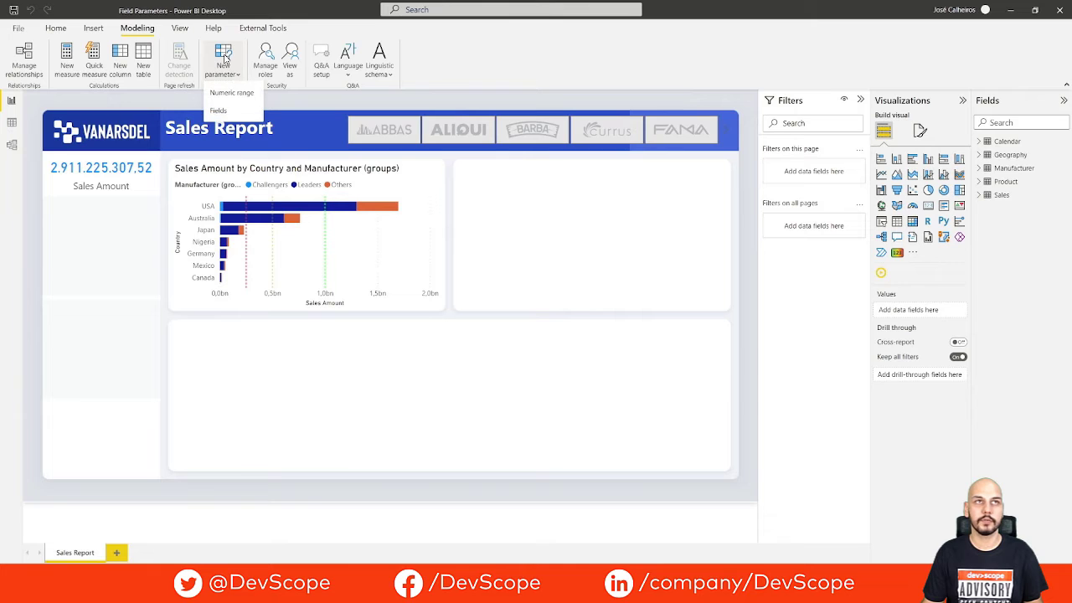
click(236, 110)
drag(413, 221, 344, 211)
text(Dimension)
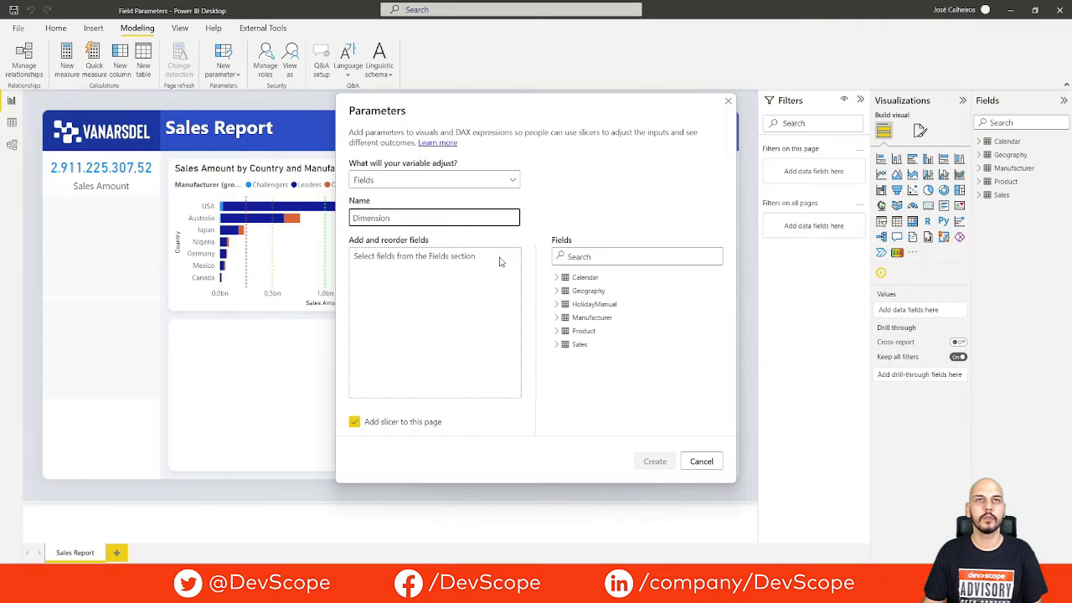
click(554, 318)
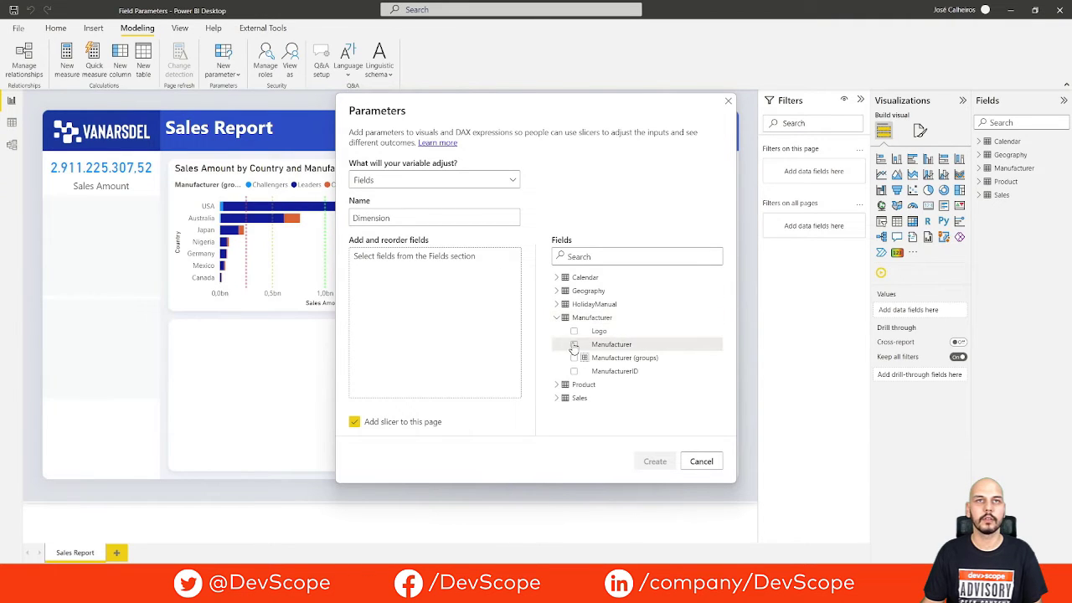
click(574, 344)
click(556, 318)
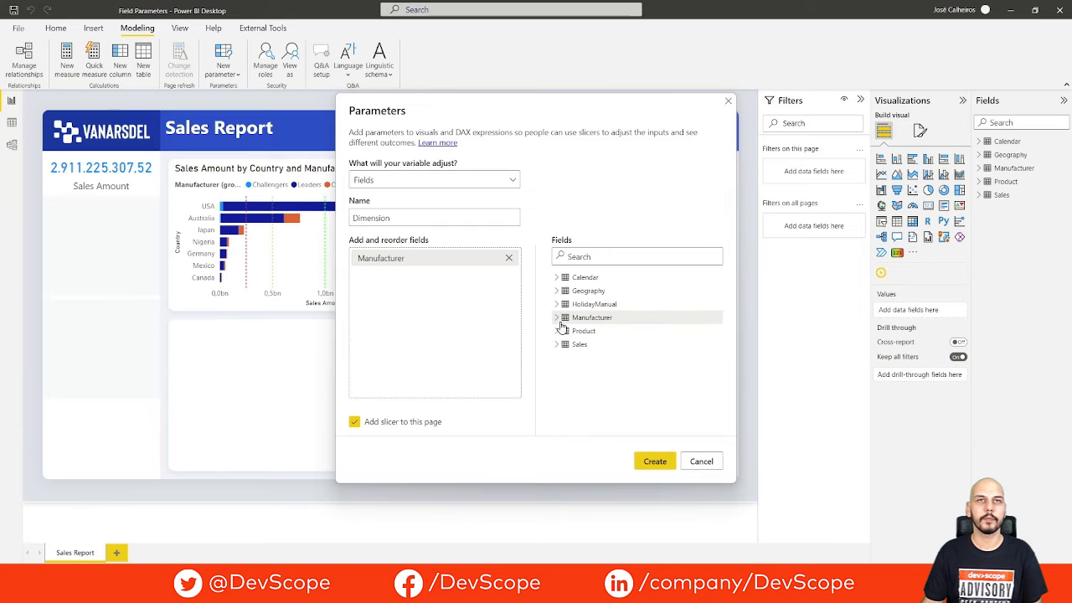
click(556, 333)
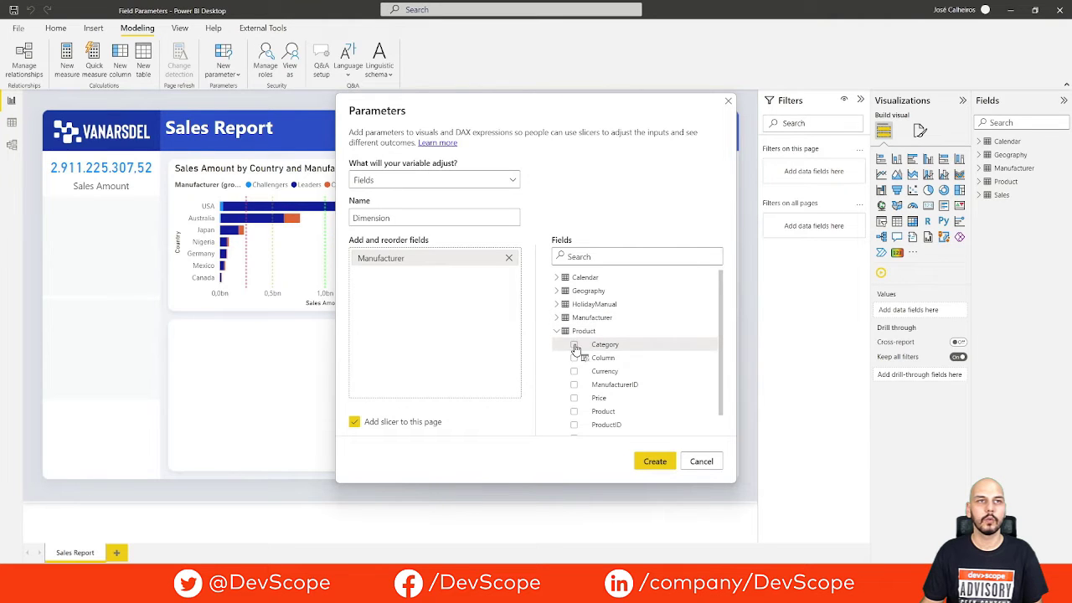
click(574, 344)
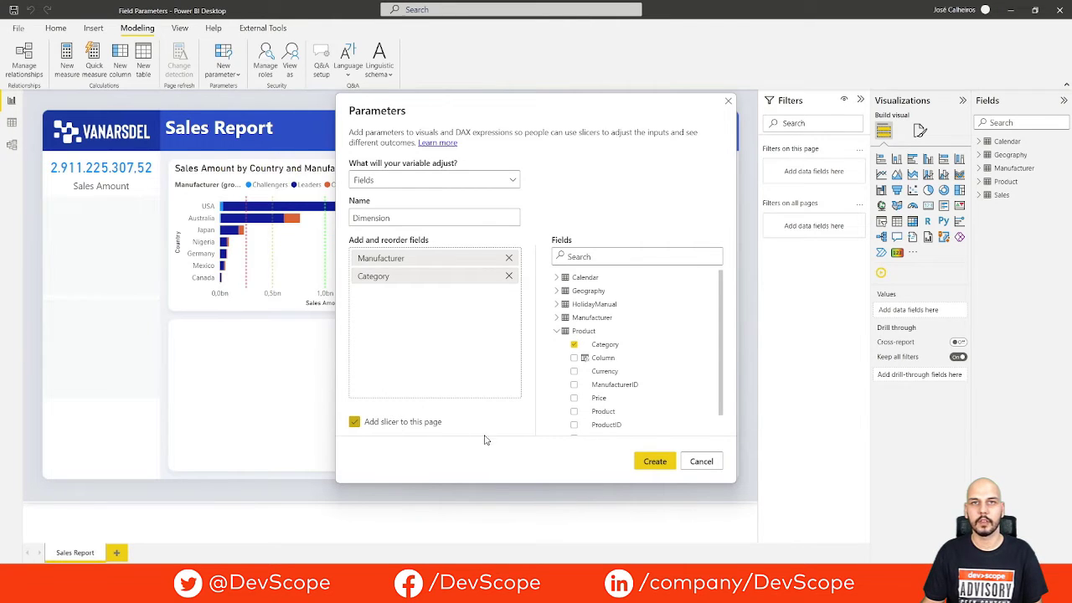
click(649, 470)
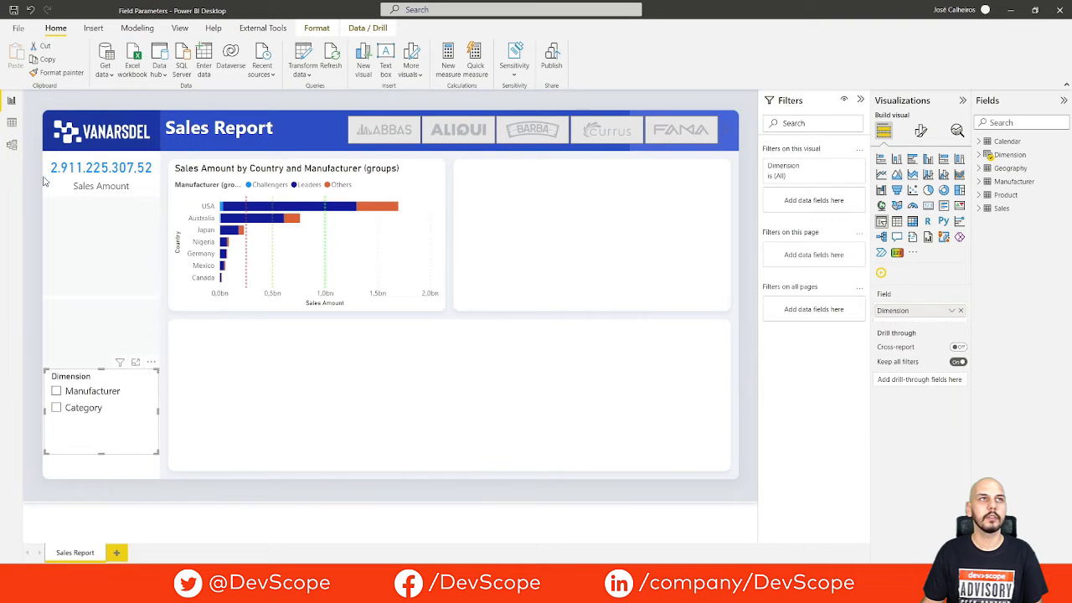
click(12, 124)
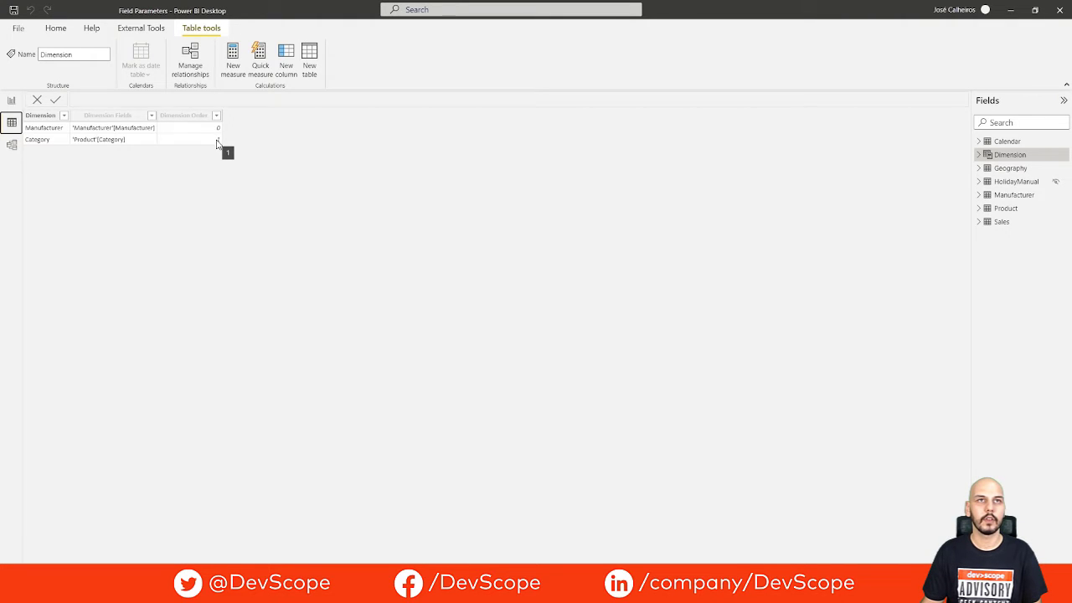
click(11, 100)
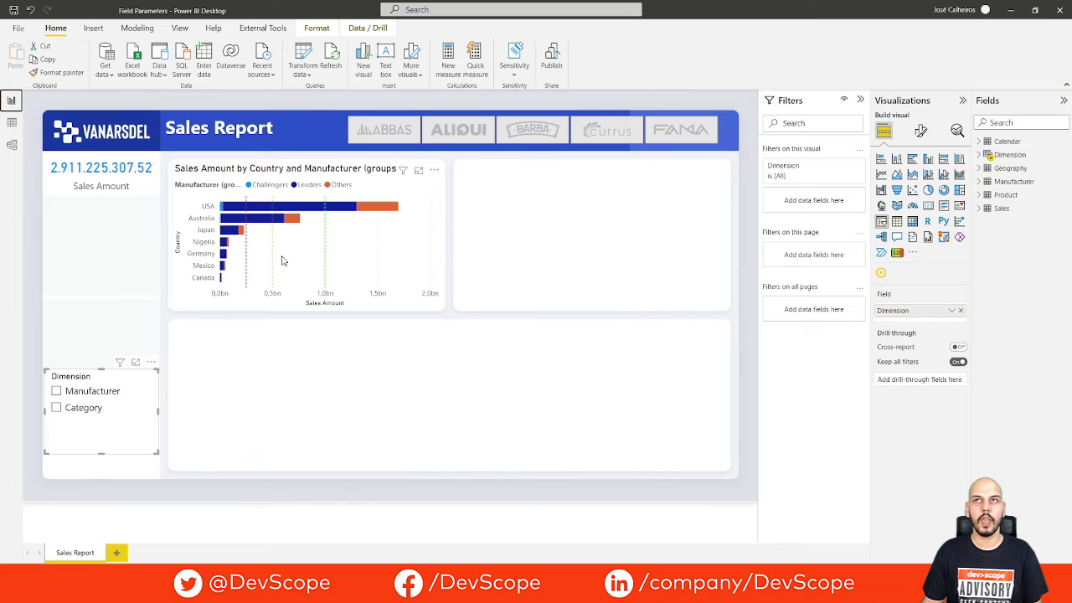
click(419, 400)
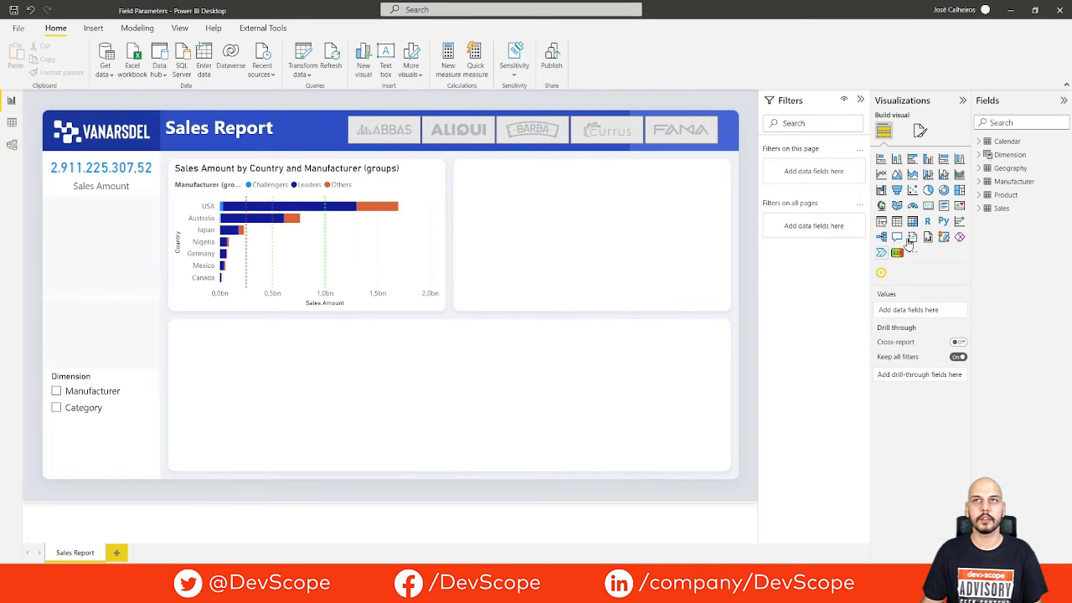
View the Sales Cumulative Total measure's DAX in the Sales table, then deselect it.
click(980, 211)
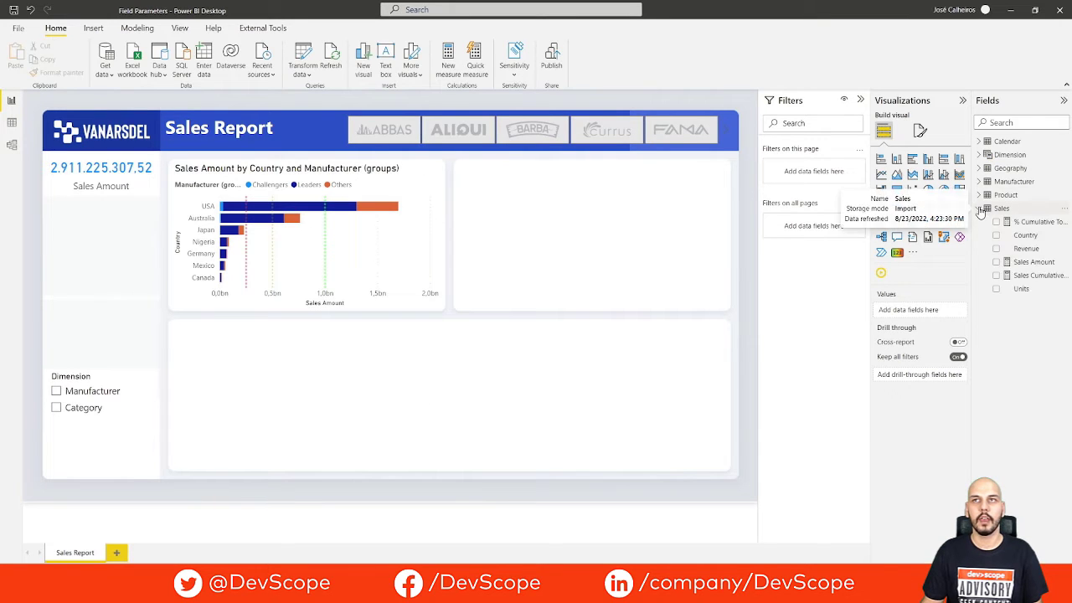
click(1028, 277)
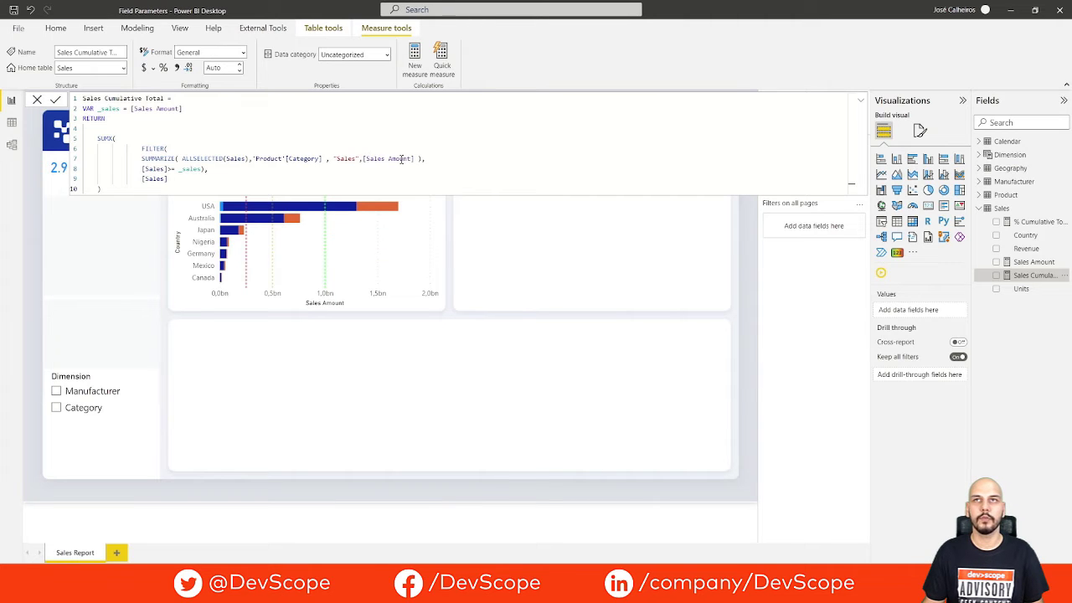
click(448, 389)
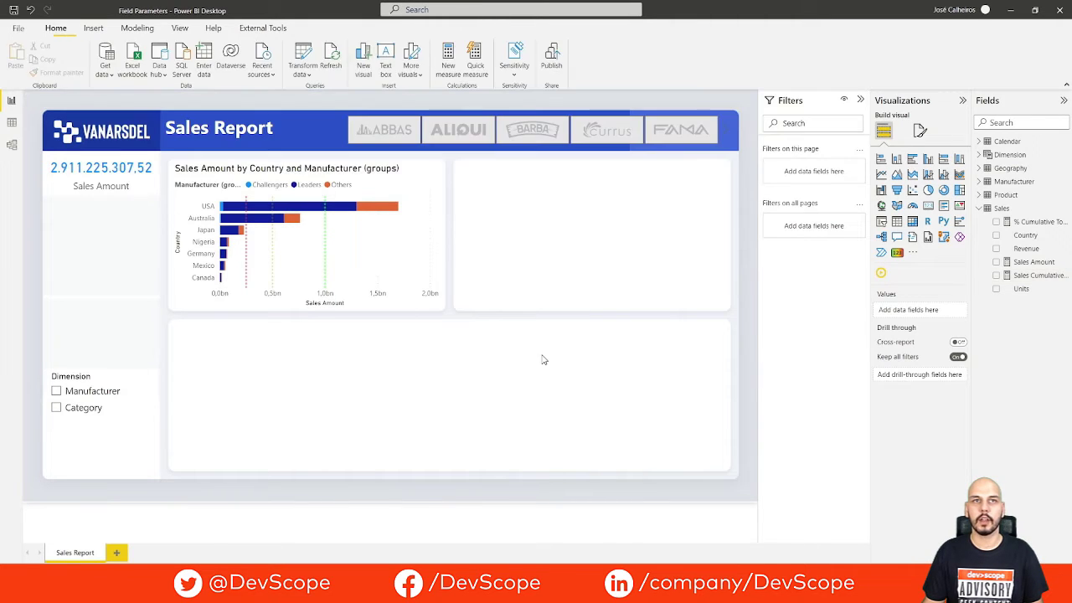
Add a clustered column chart of Sales Cumulative Total by Category and widen it.
click(929, 161)
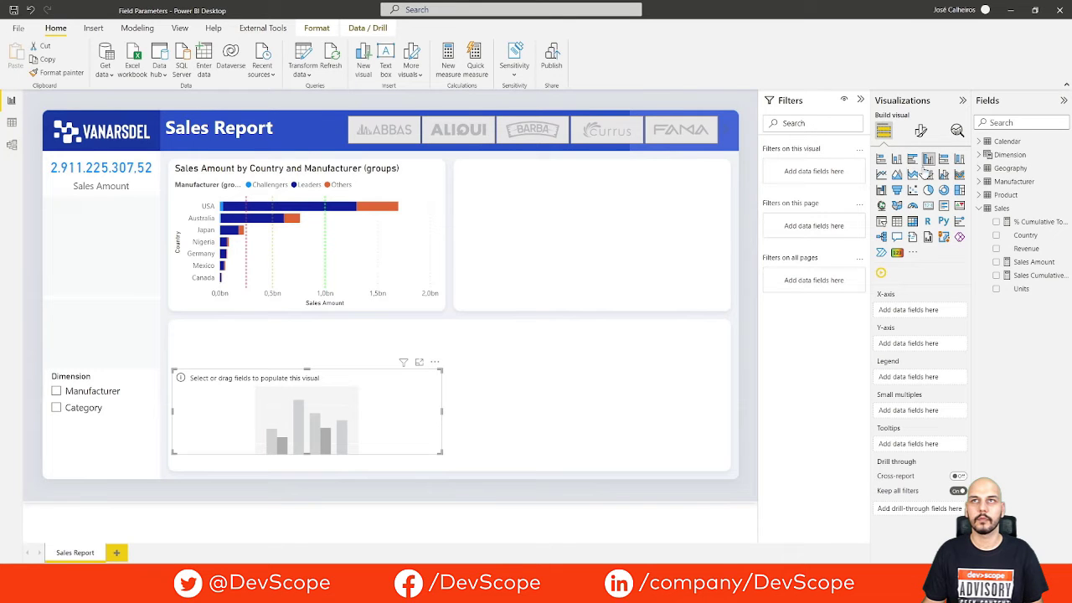
click(996, 276)
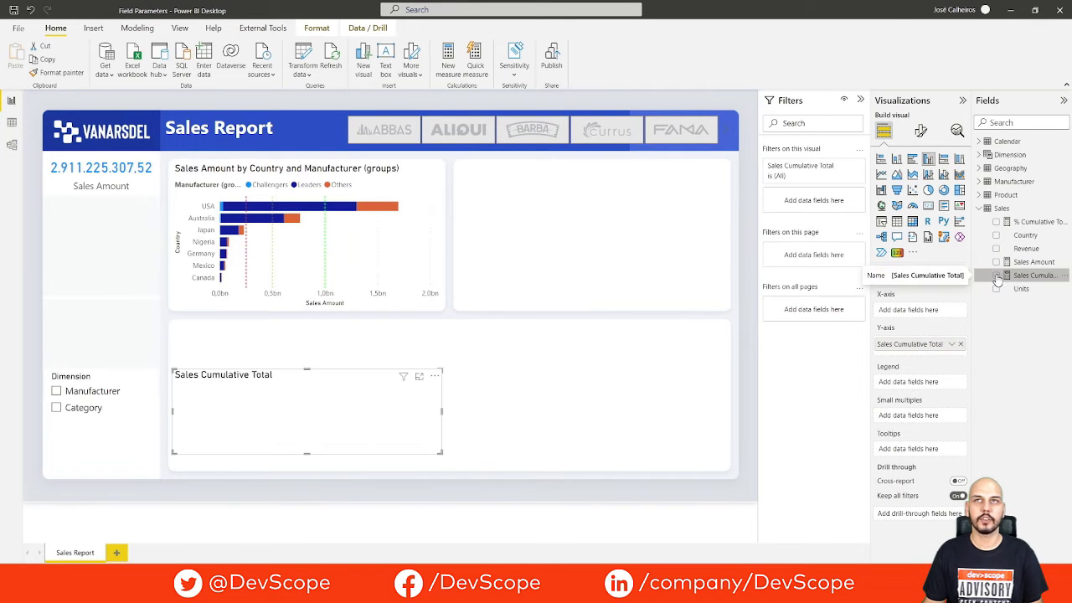
click(977, 194)
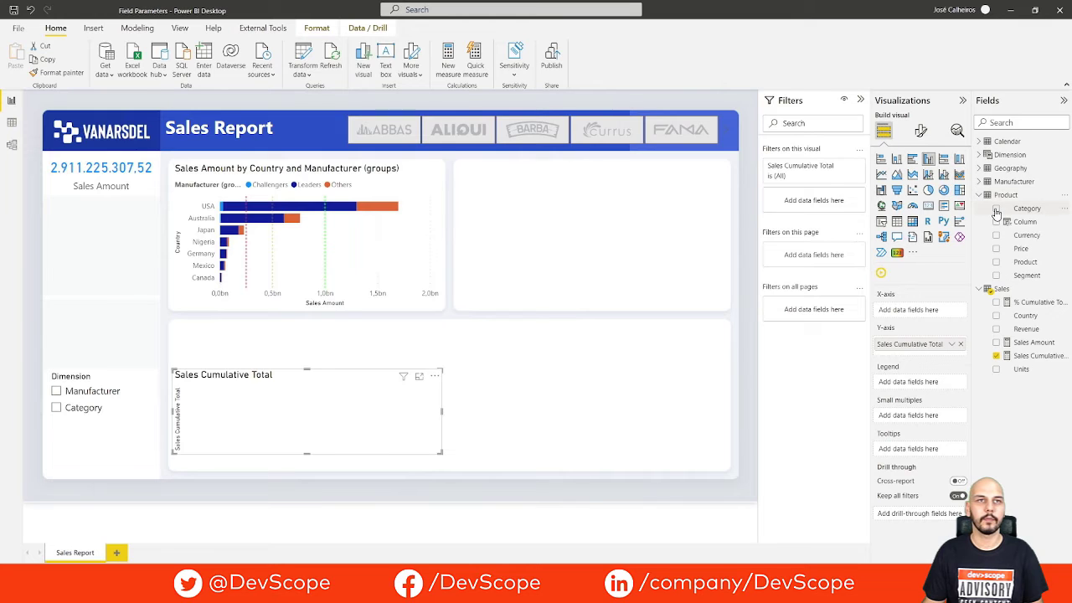
click(995, 209)
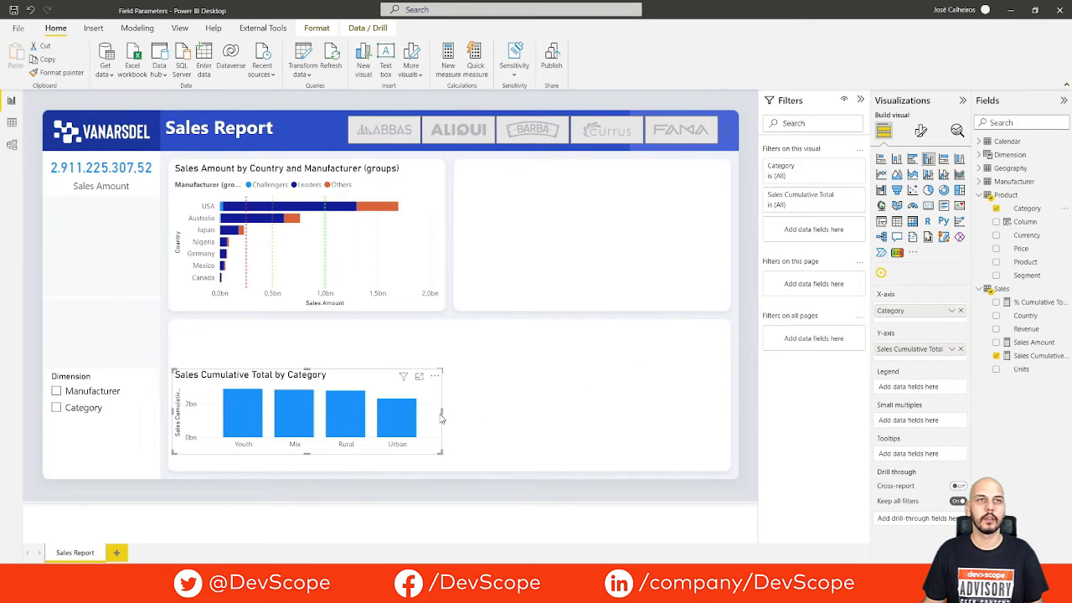
drag(441, 412, 509, 419)
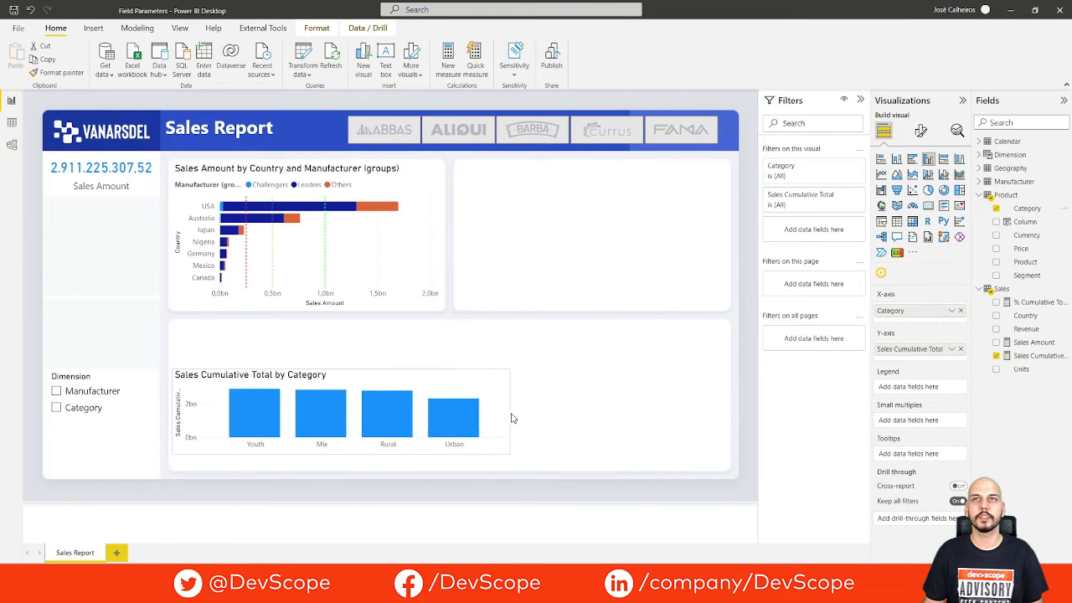
click(517, 225)
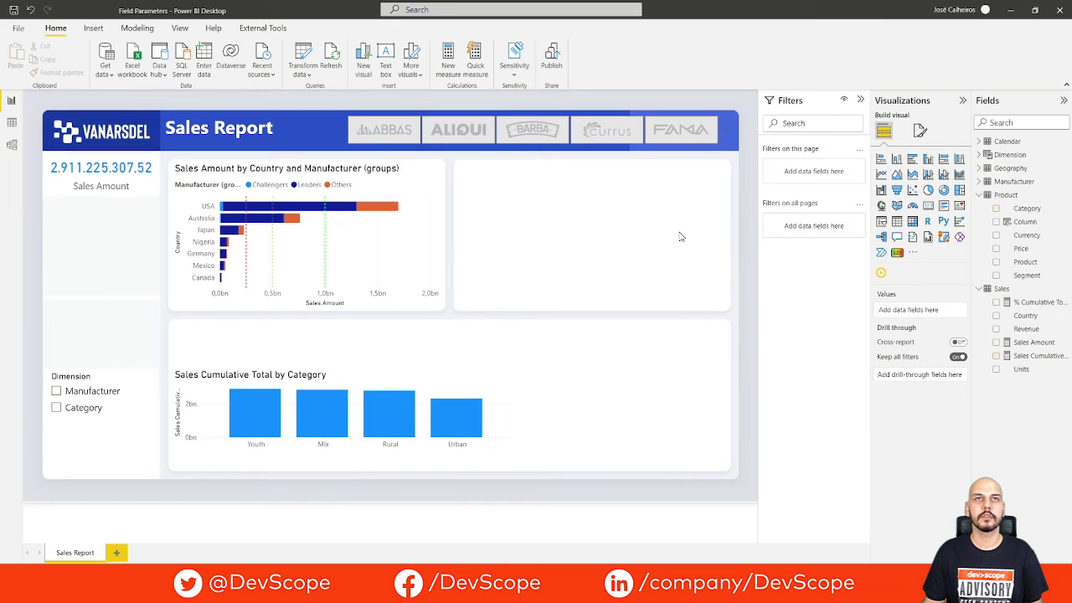
Add a Category matrix with Sales Amount before Sales Cumulative Total, sorted by Sales Amount descending.
click(910, 222)
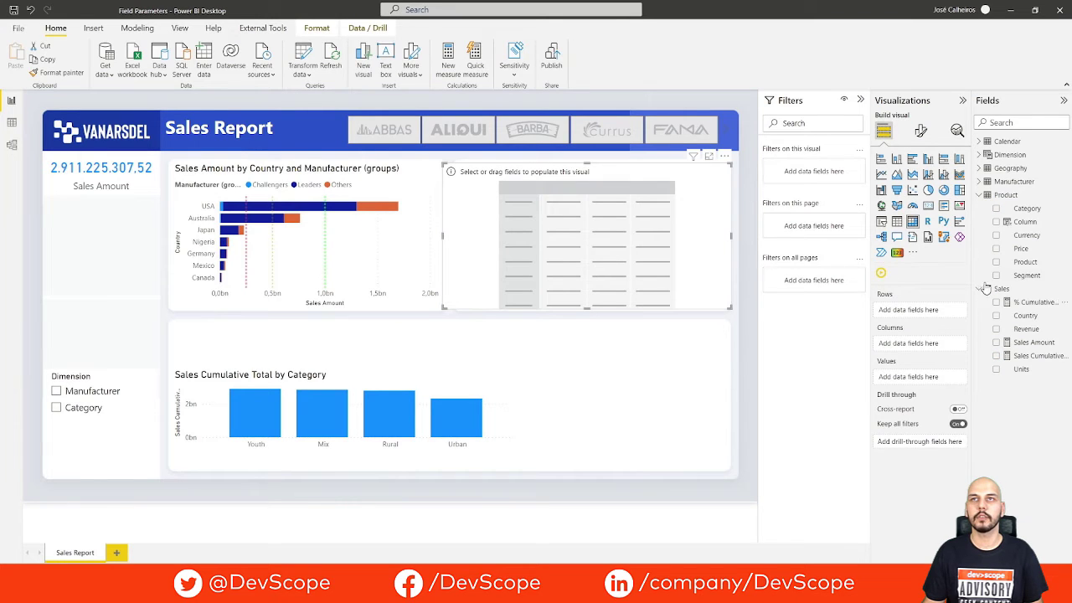
click(995, 209)
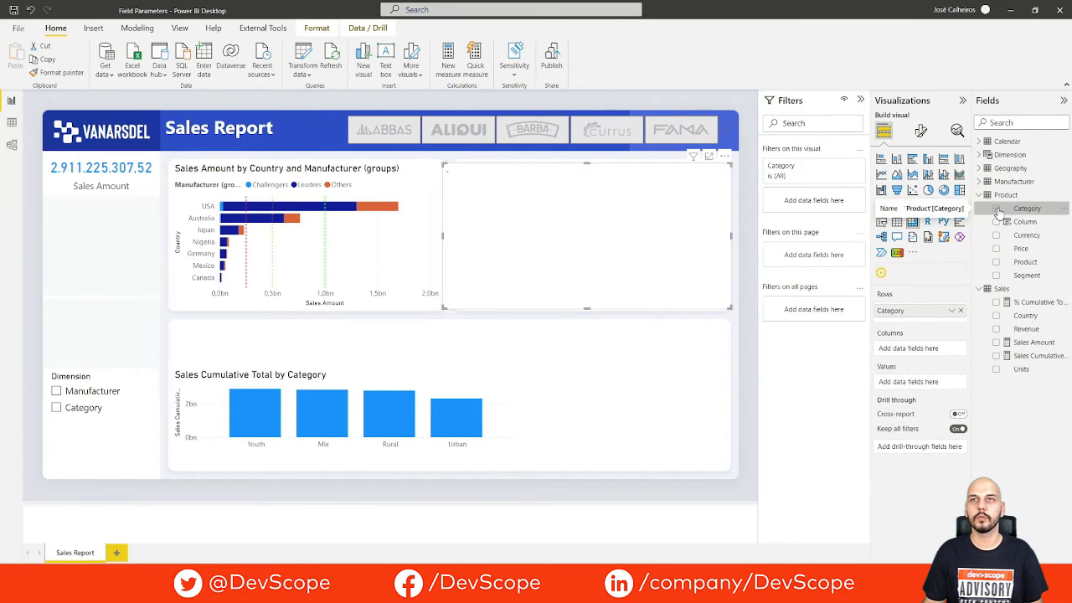
click(995, 355)
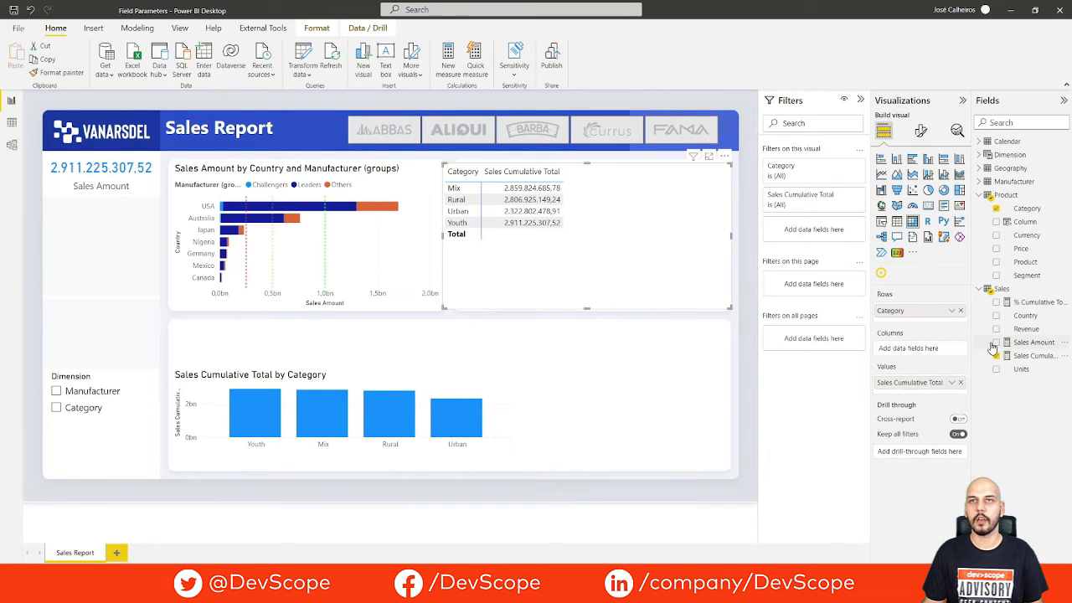
click(996, 343)
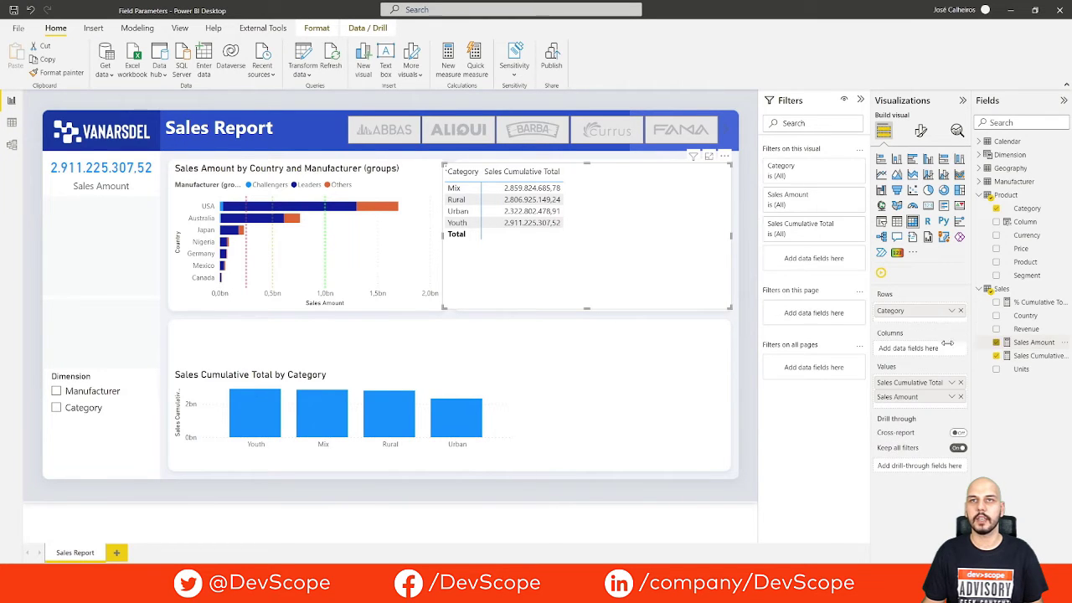
mouse_move(911, 403)
mouse_down()
mouse_move(904, 388)
mouse_move(915, 382)
mouse_up()
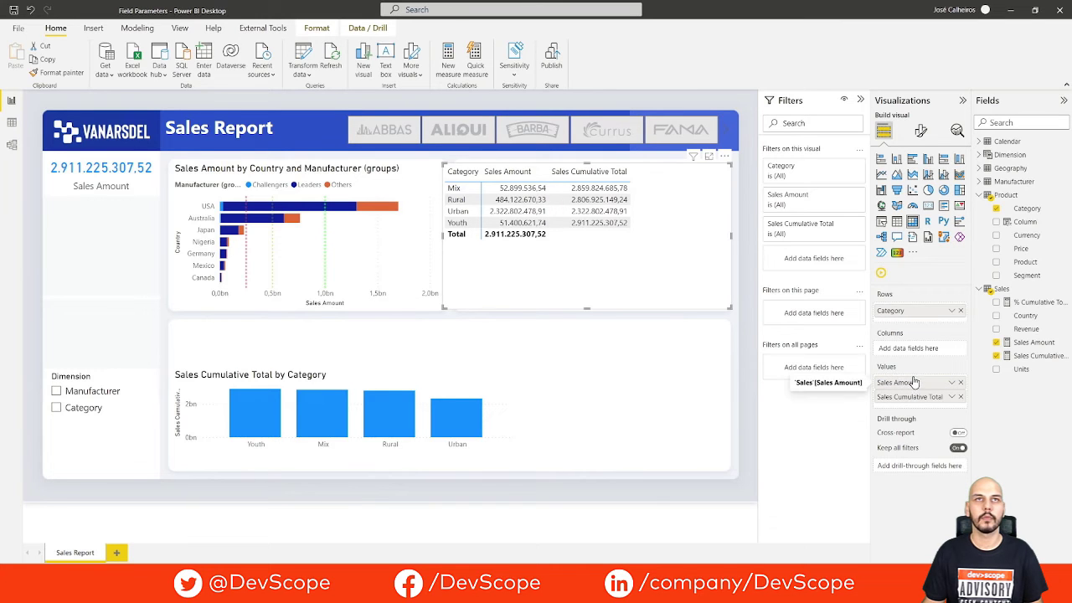
click(519, 173)
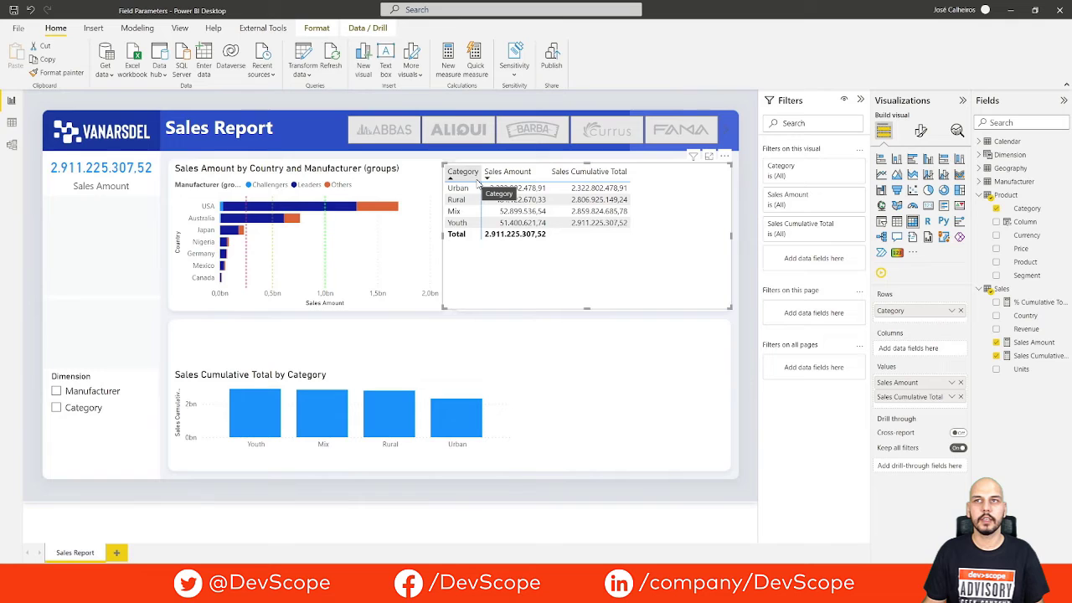
After RETURN in Sales Cumulative Total, begin SWITCH(MAX('Dimension'[Dimension Order]),.
click(1046, 357)
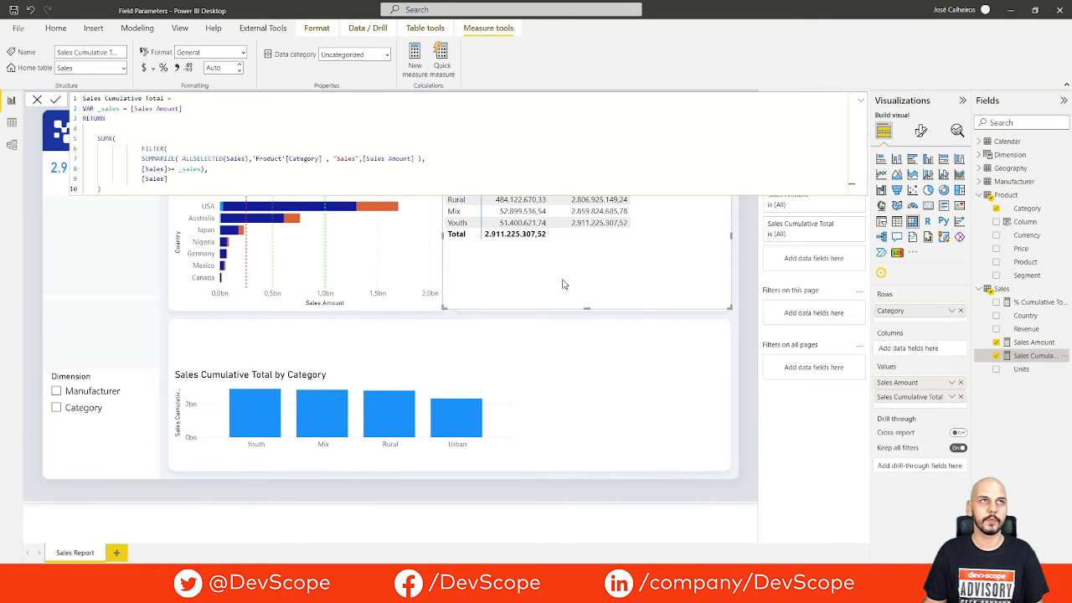
click(131, 127)
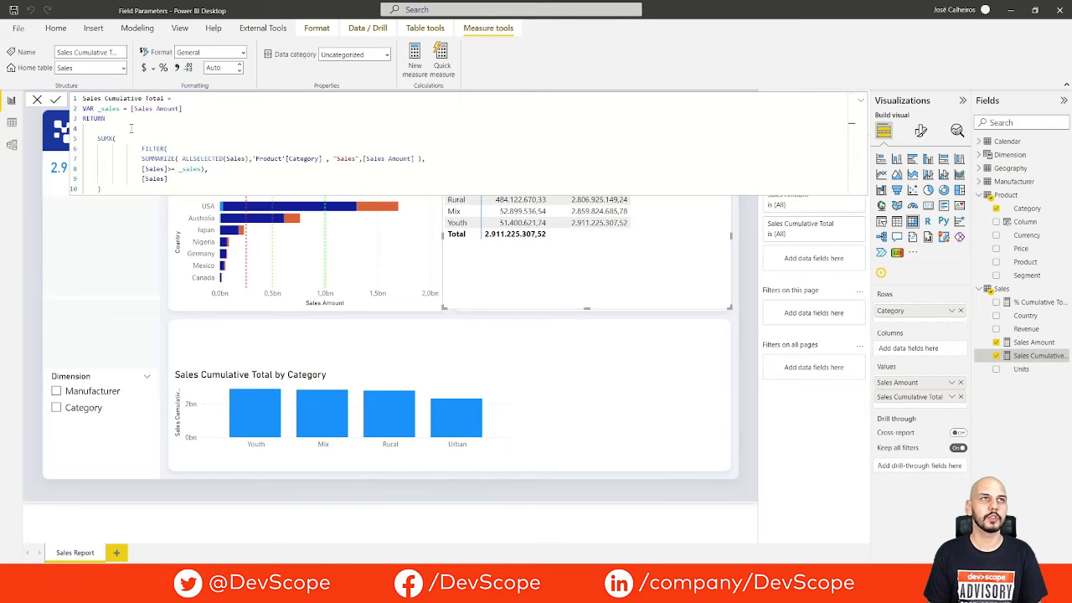
text(S)
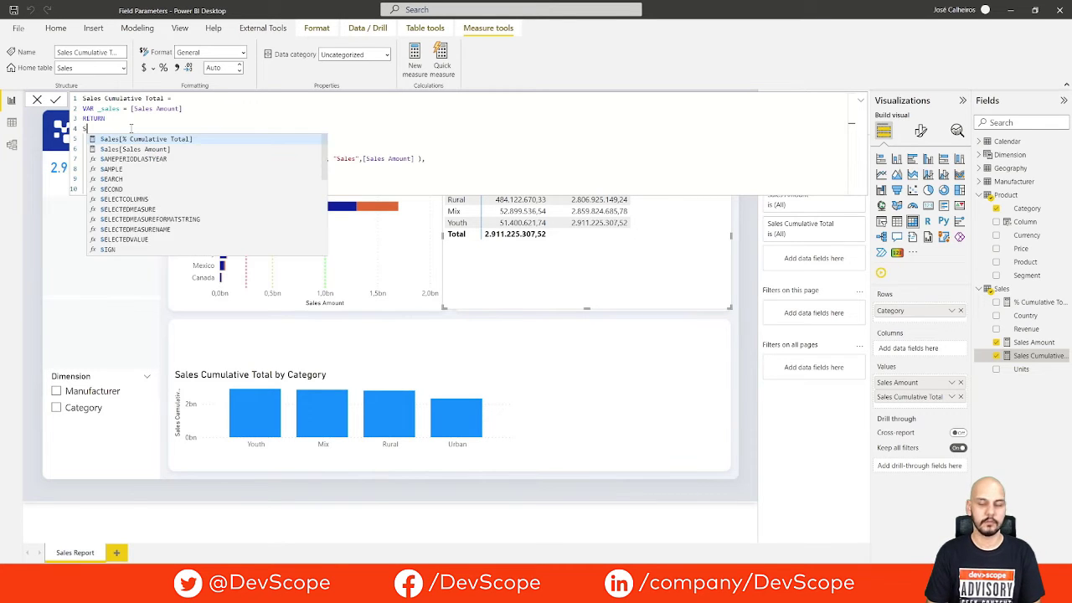
text(wi)
key(Tab)
key(shift+Return)
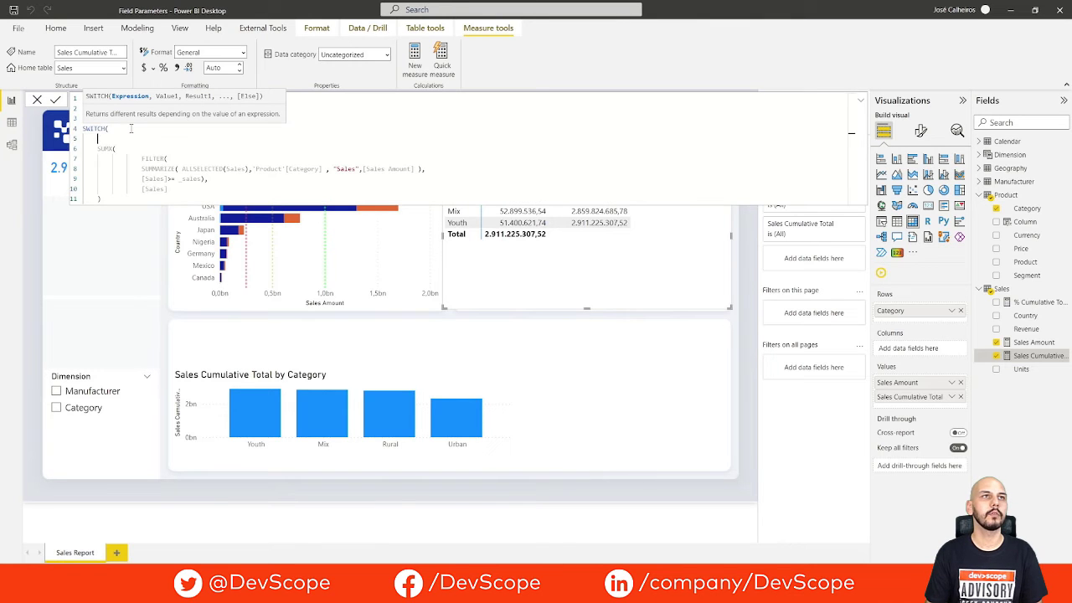
text(max)
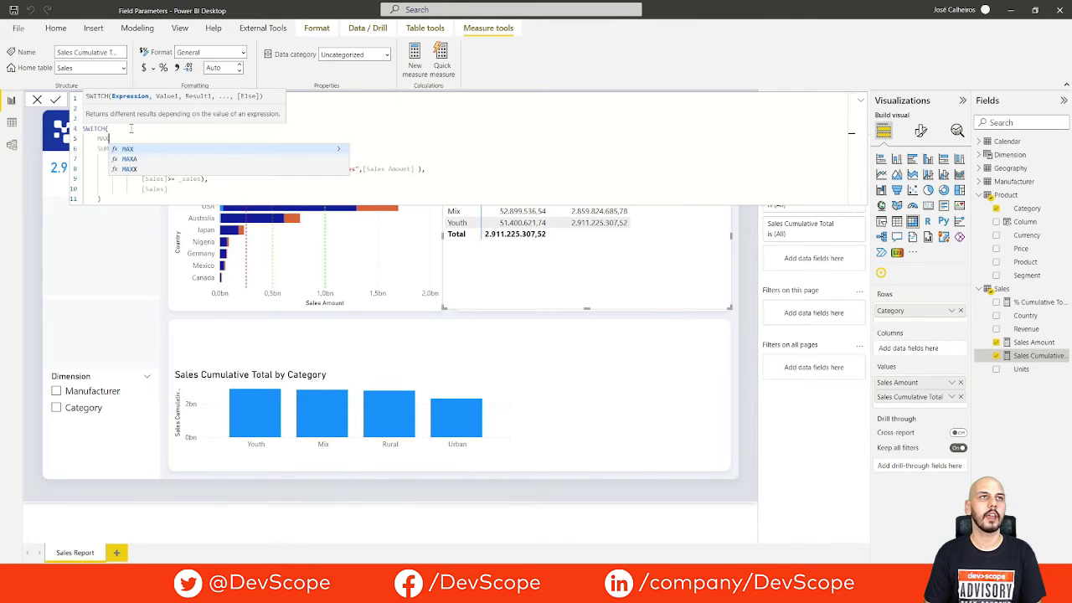
key(Tab)
text(di)
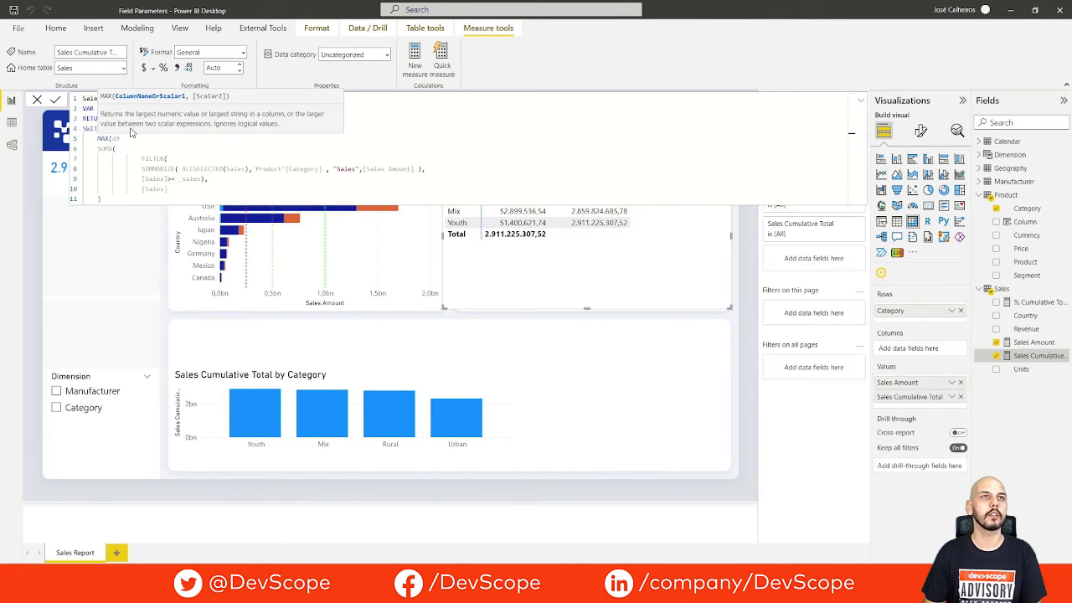
text(me)
key(Down)
key(Tab)
text())
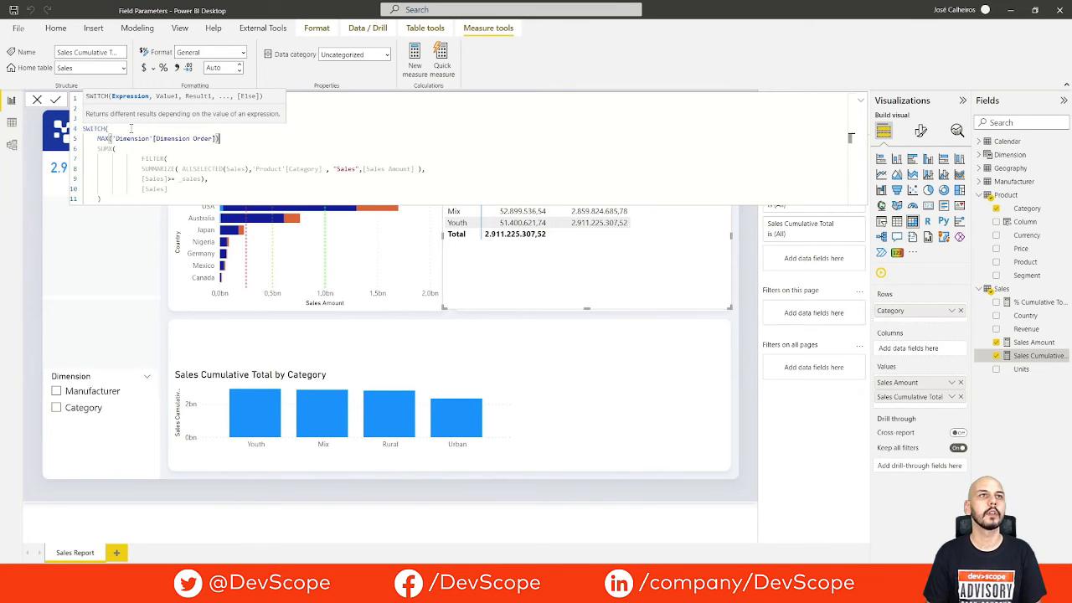
text(,)
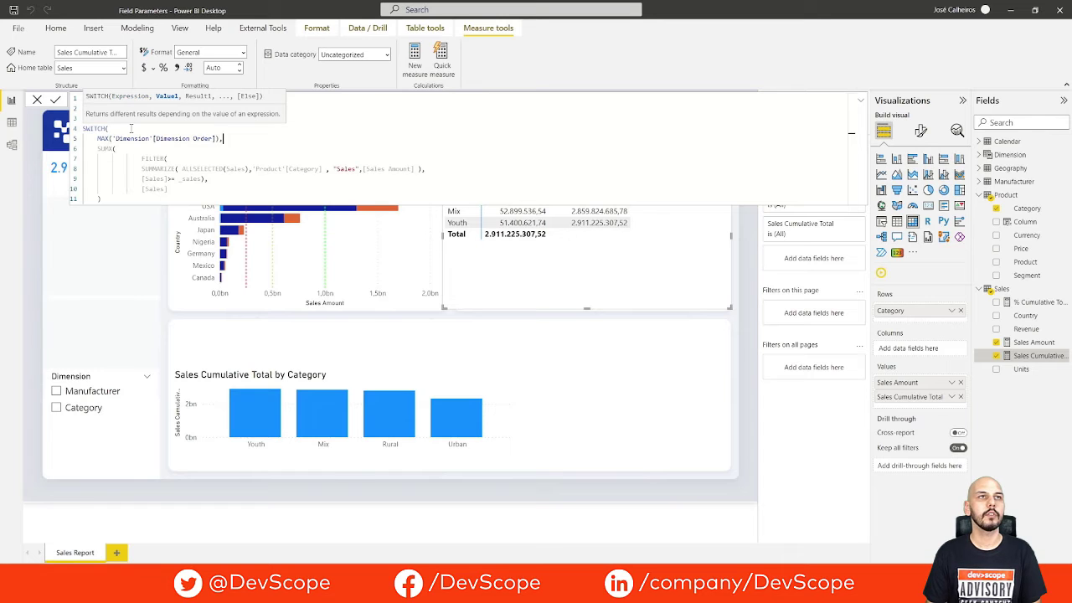
Make the existing SUMX block case 0, start case 1, and select the SUMX block for copying.
key(Return)
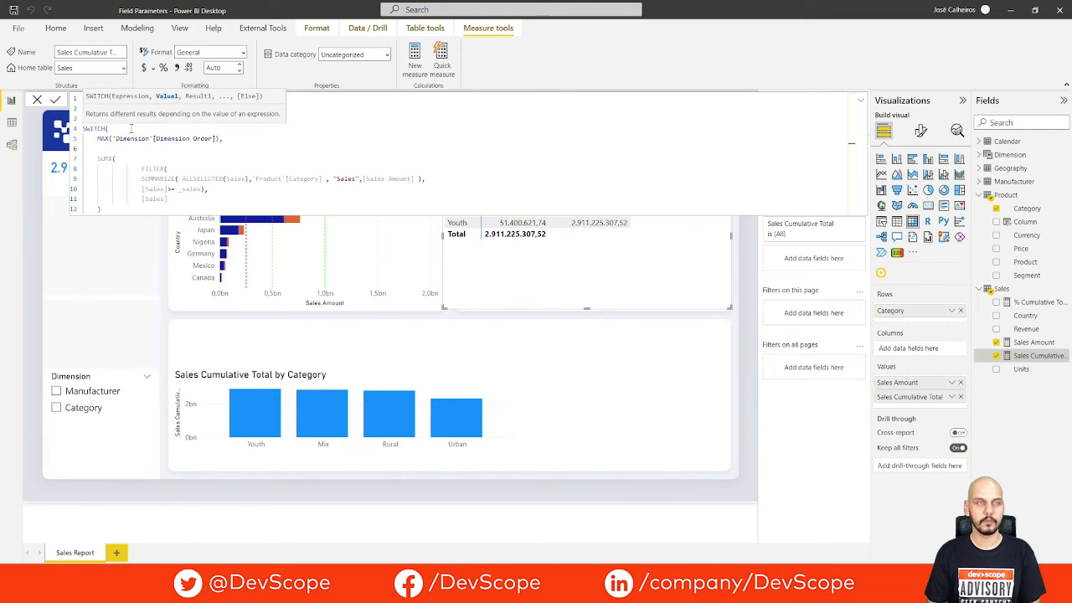
text(0,)
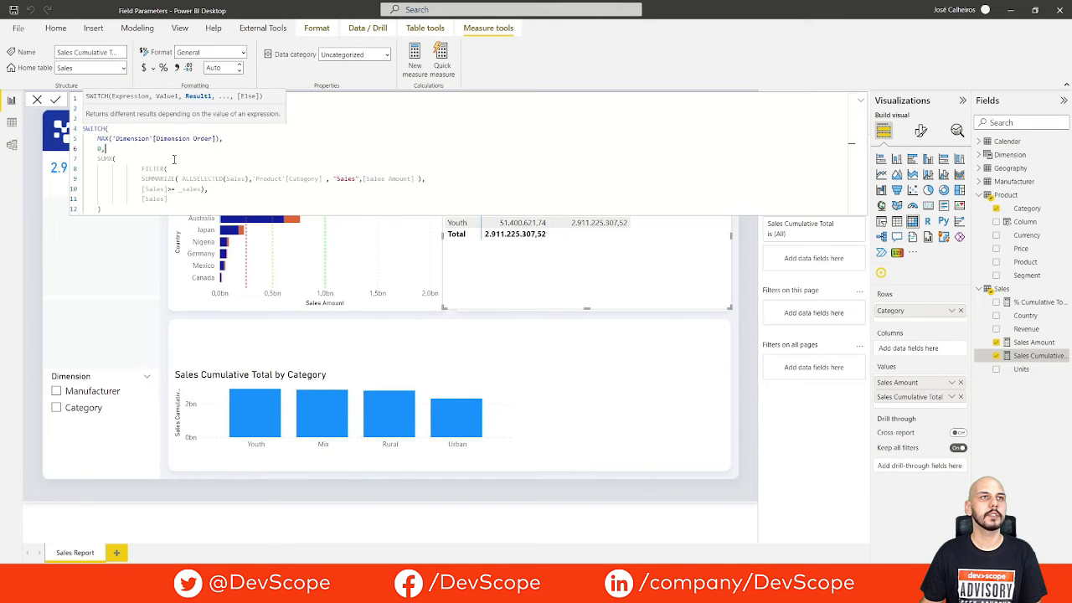
click(117, 208)
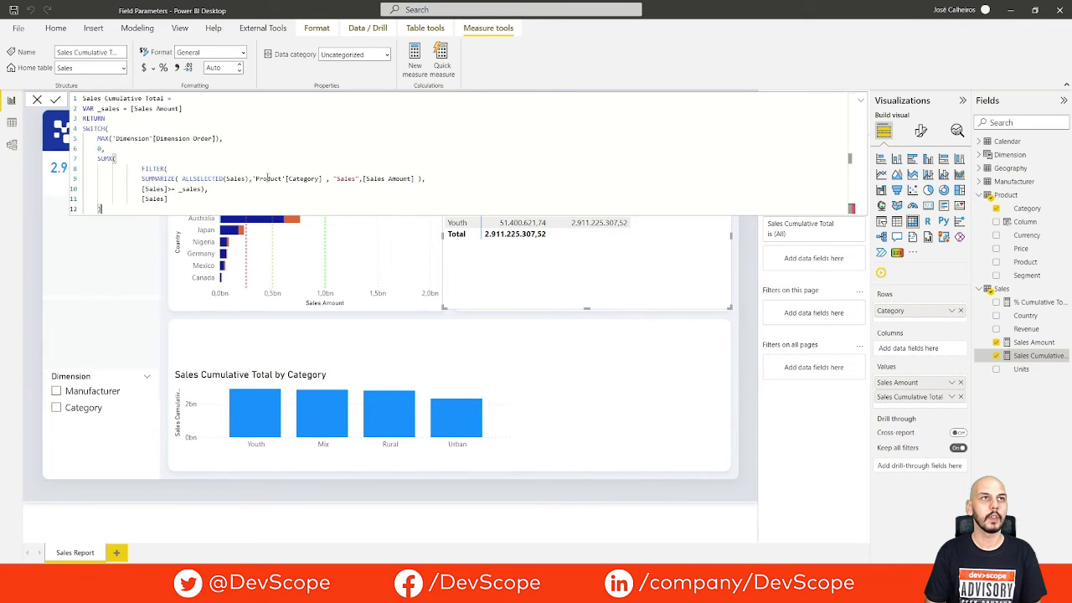
text(,)
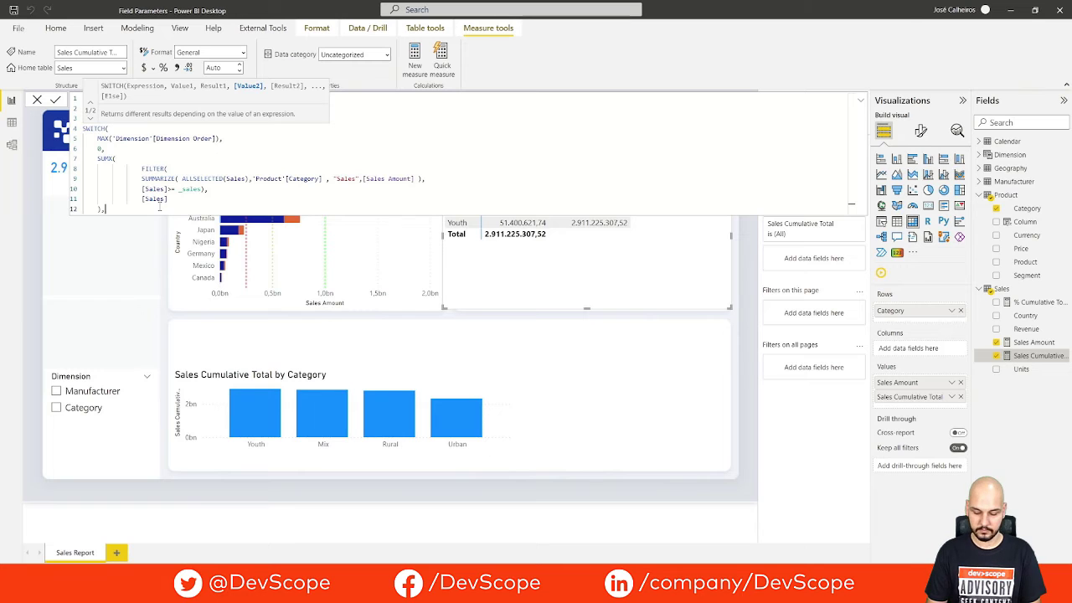
key(shift+Return)
text(1)
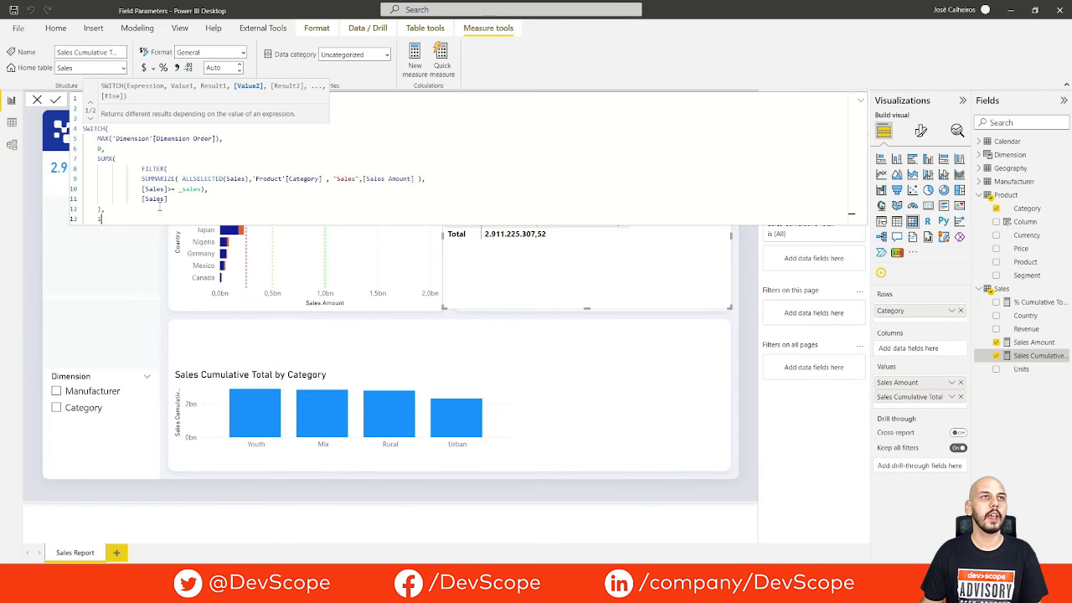
text(,)
key(shift+Return)
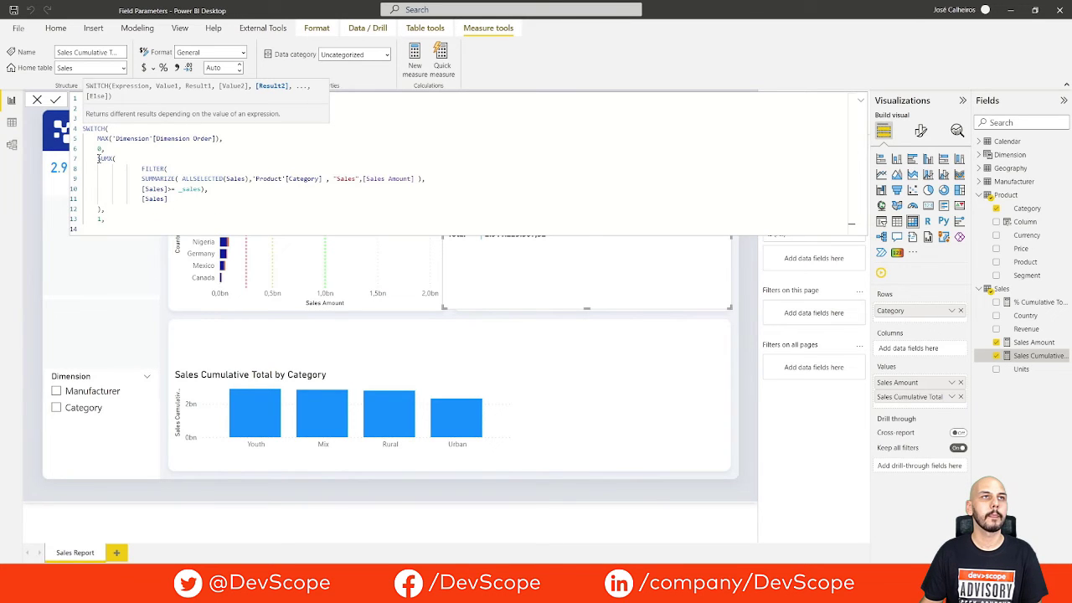
drag(100, 157, 100, 208)
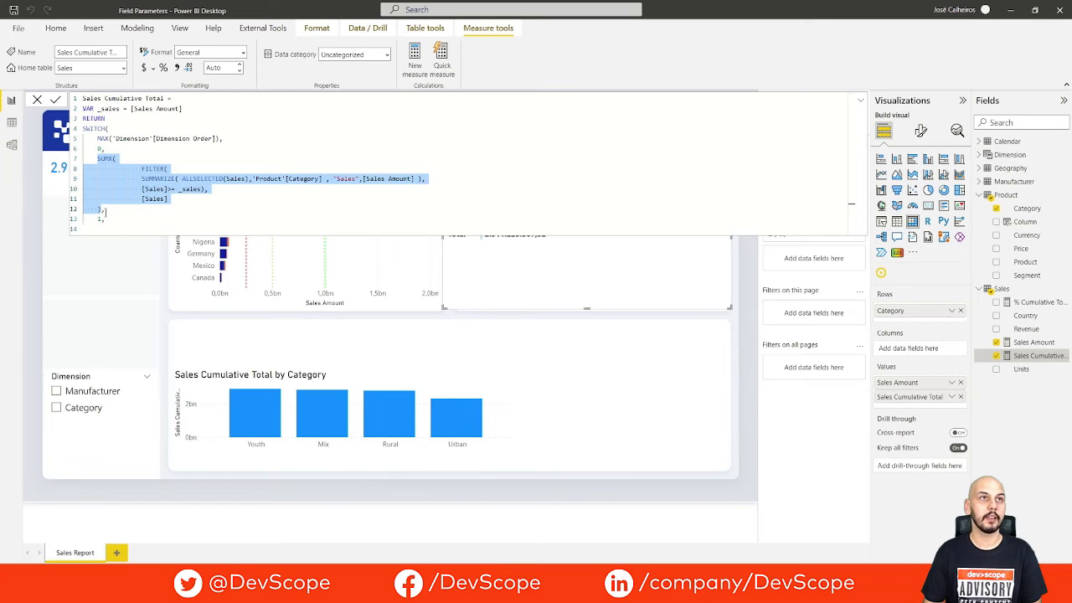
Paste the SUMX block as case 1, grouping by Manufacturer[Manufacturer] instead of 'Product'[Category].
click(114, 219)
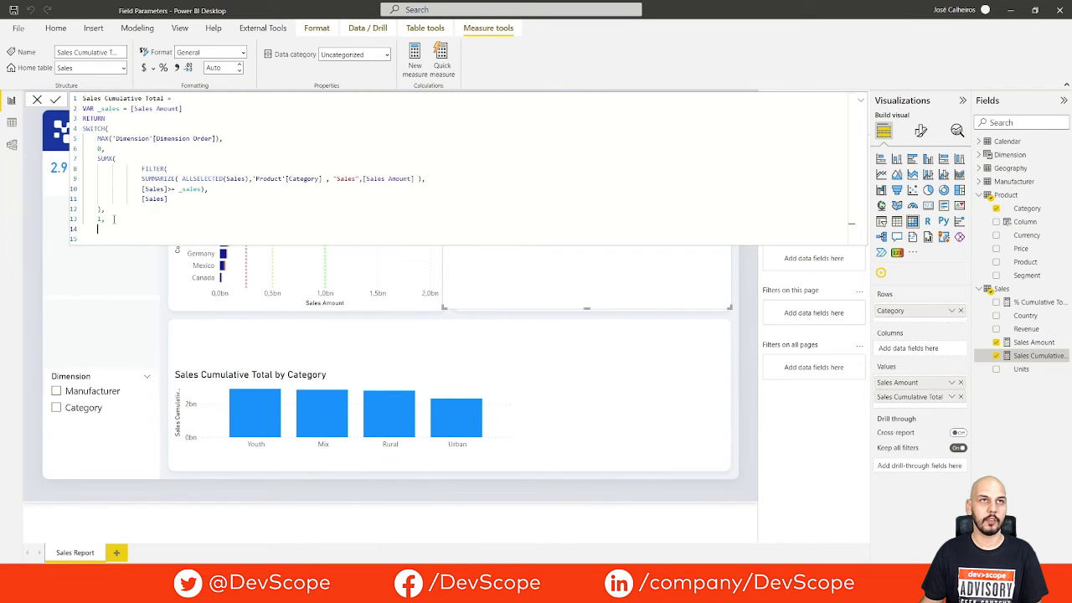
text(SUMX( FILTER( SUMMARIZE( ALLSELECTED(Sales),'Product'[Category] , "Sales",[Sales Amount] ), [Sales]>= _sales), [Sales] ))
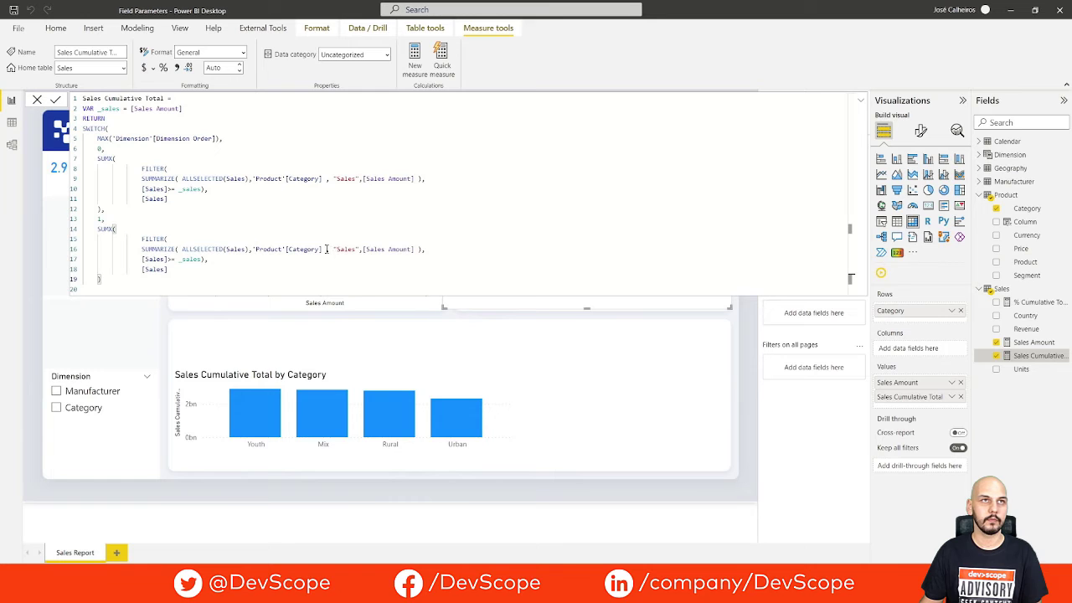
drag(322, 249, 260, 249)
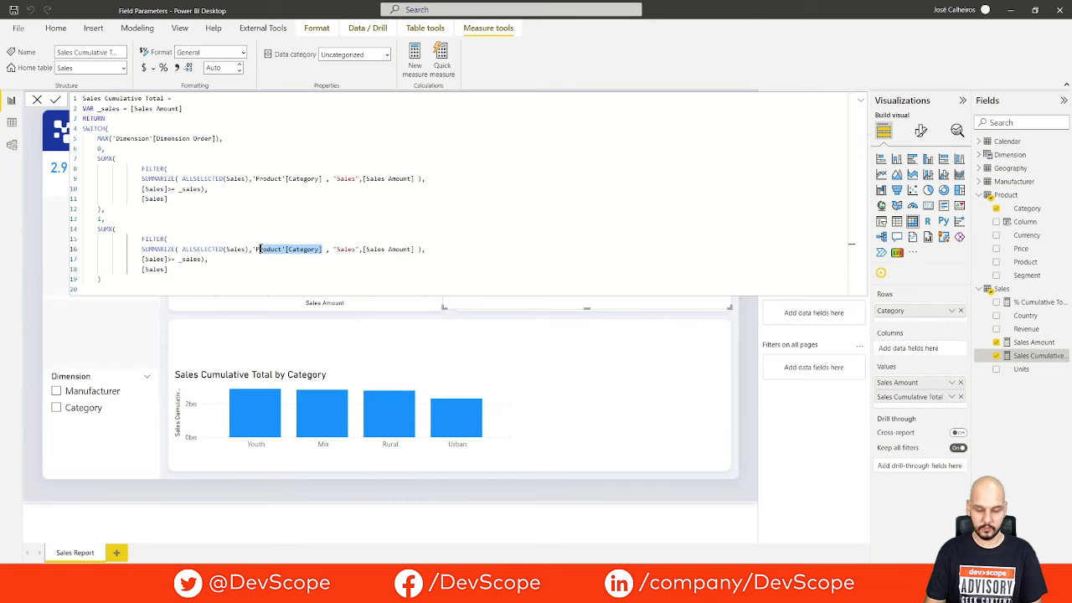
key(BackSpace)
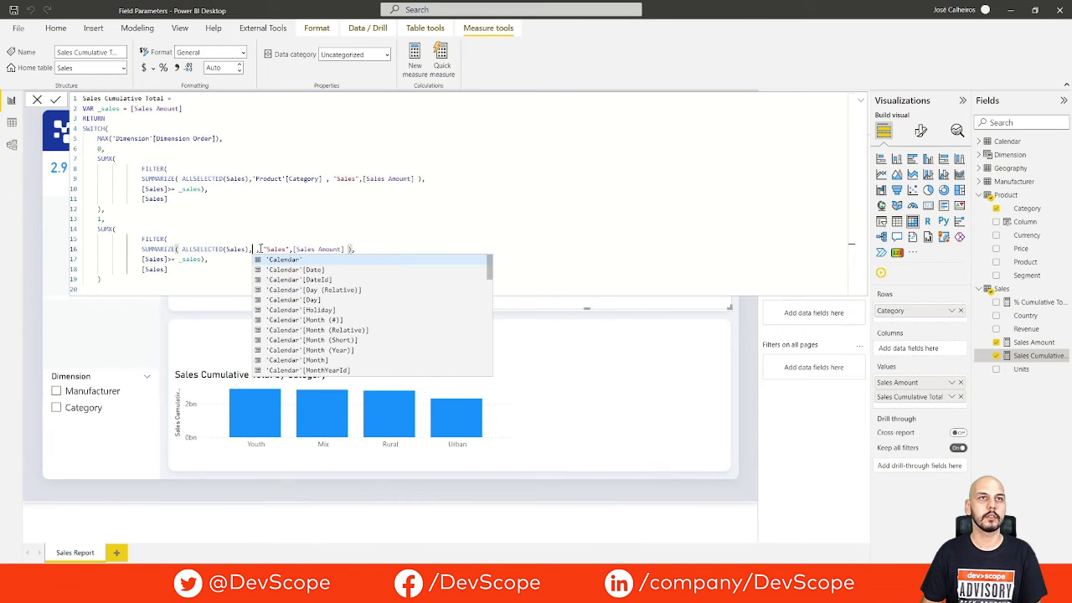
text(ma)
key(Down)
key(Down)
key(Down)
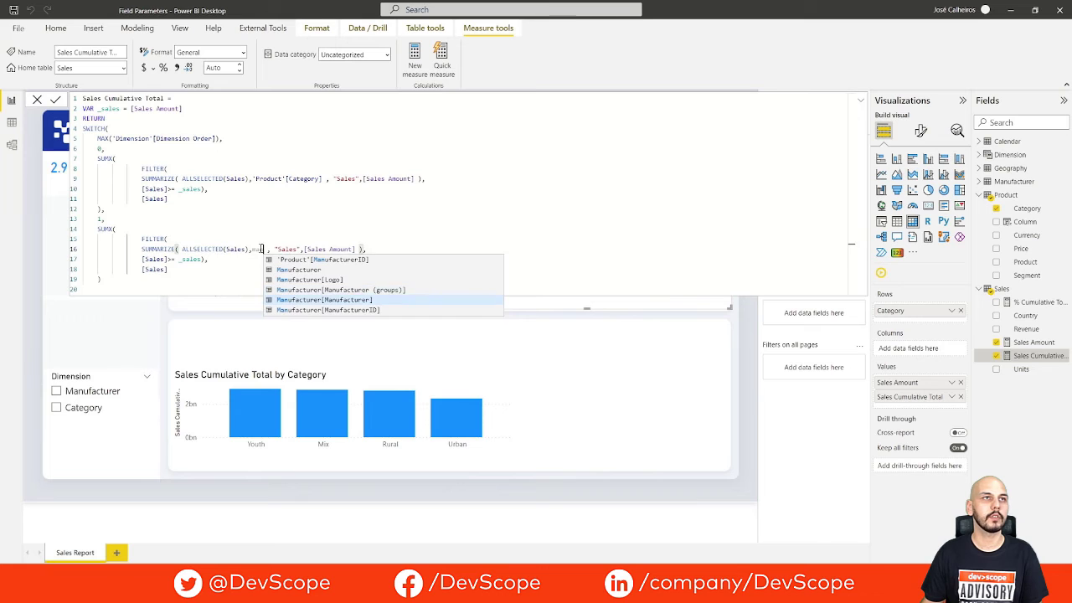
key(Tab)
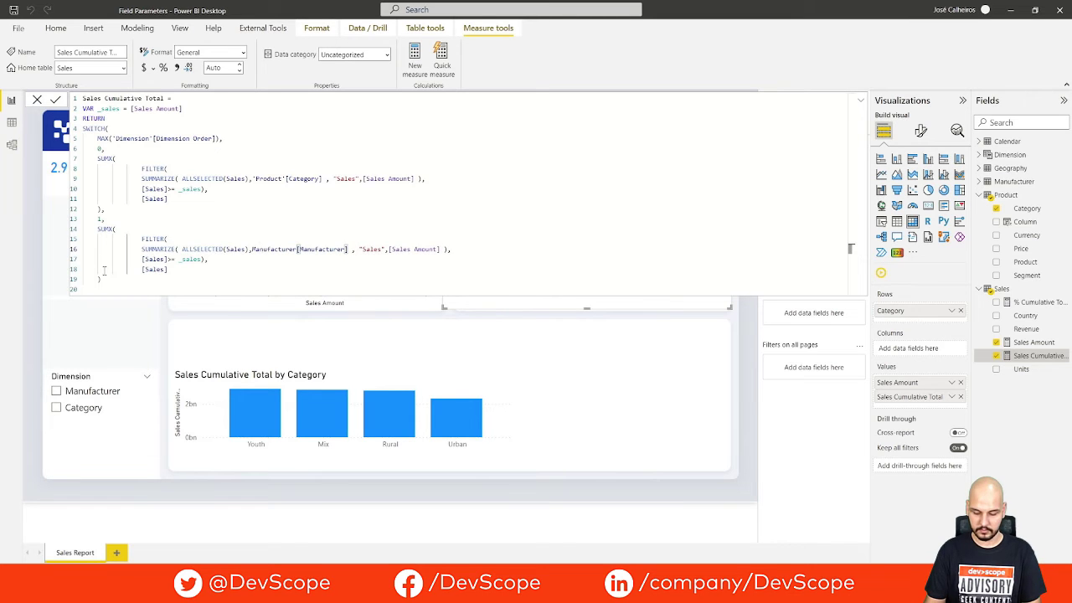
Close the SWITCH with ')' on a new line and commit the measure.
click(113, 277)
key(Return)
text())
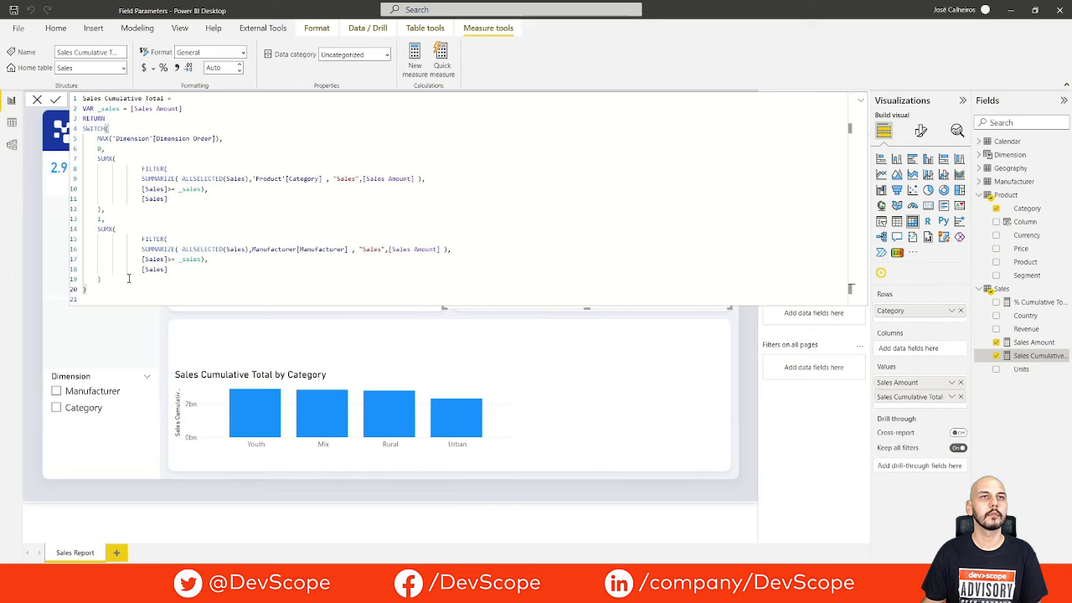
click(365, 327)
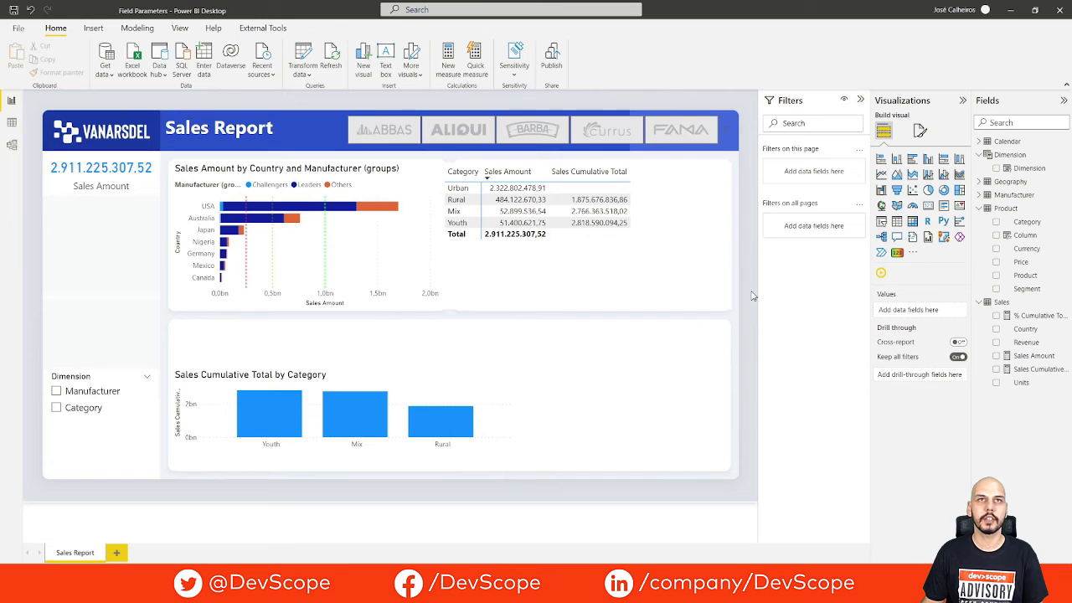
Replace Category with Dimension in the matrix rows and remove Category from the column chart.
click(616, 273)
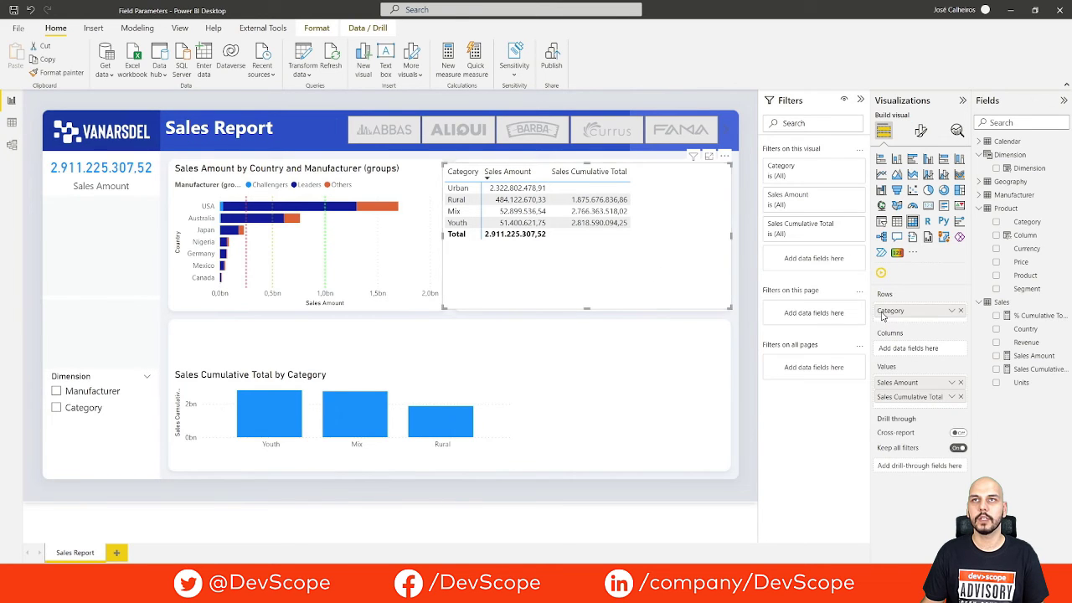
click(961, 313)
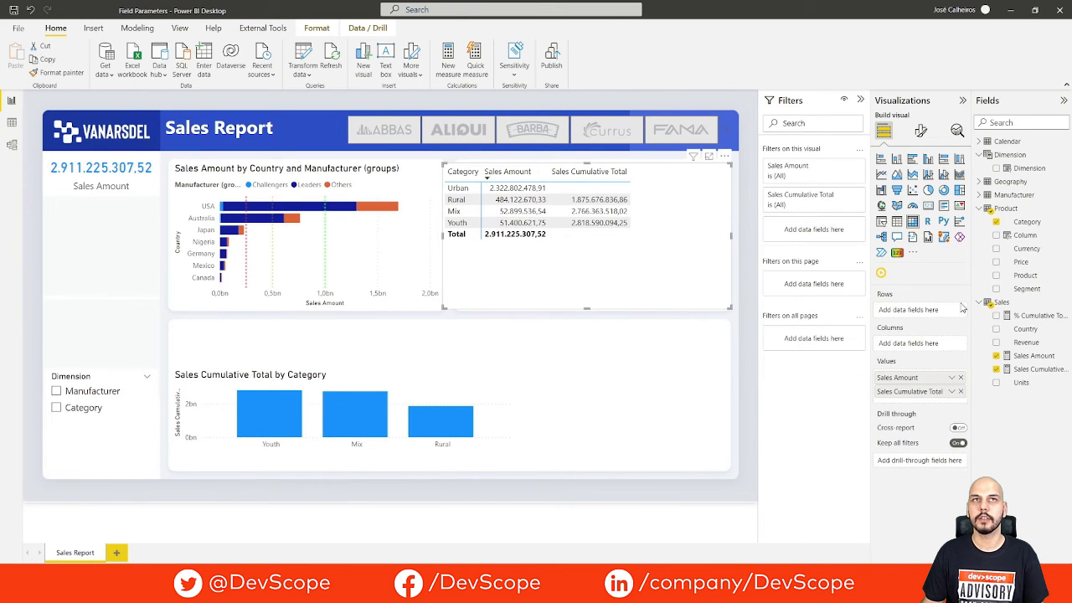
click(996, 168)
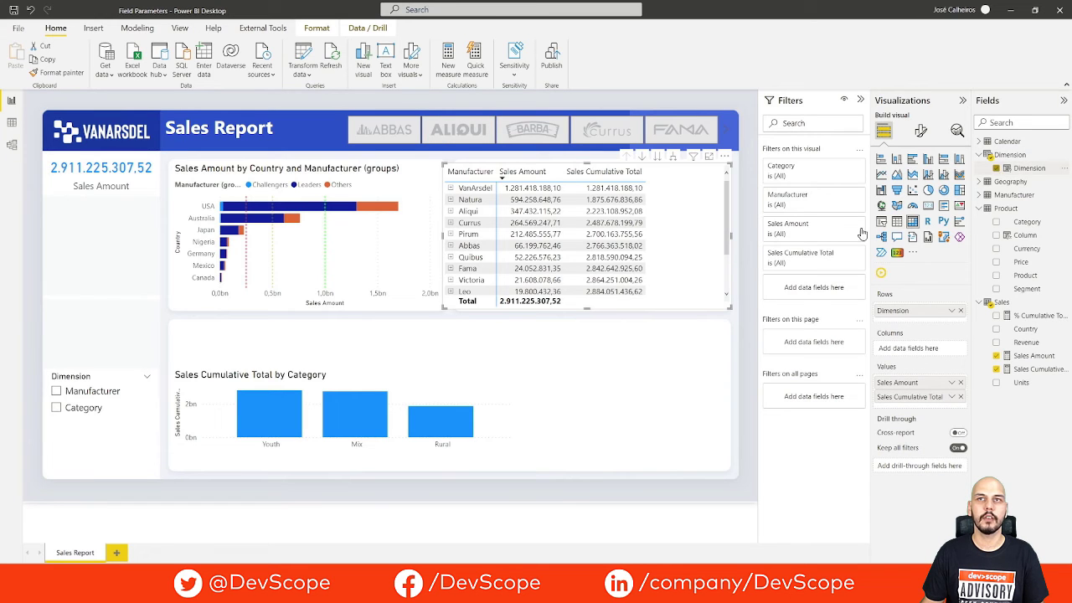
click(497, 399)
click(961, 311)
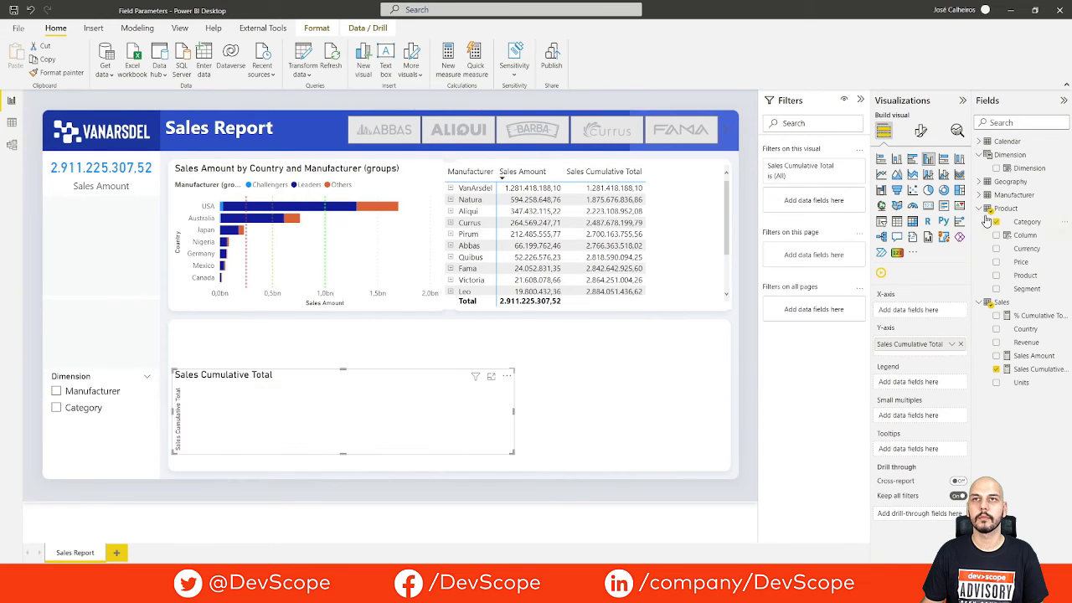
Put Dimension on the column chart's x-axis, enlarge the chart, and choose Manufacturer in the slicer.
click(995, 169)
drag(906, 350, 634, 379)
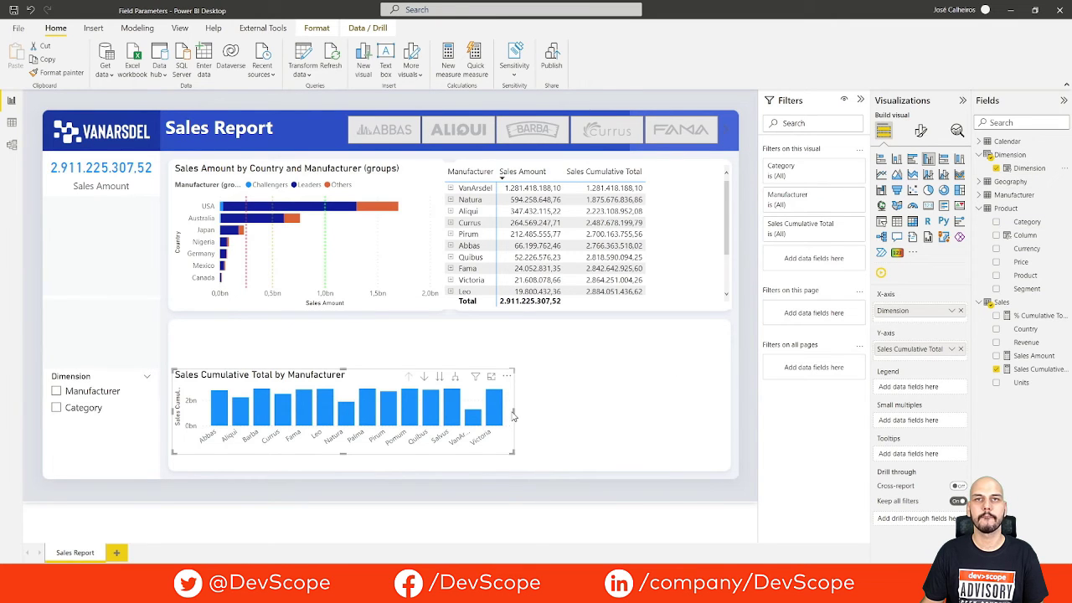
drag(513, 416, 724, 425)
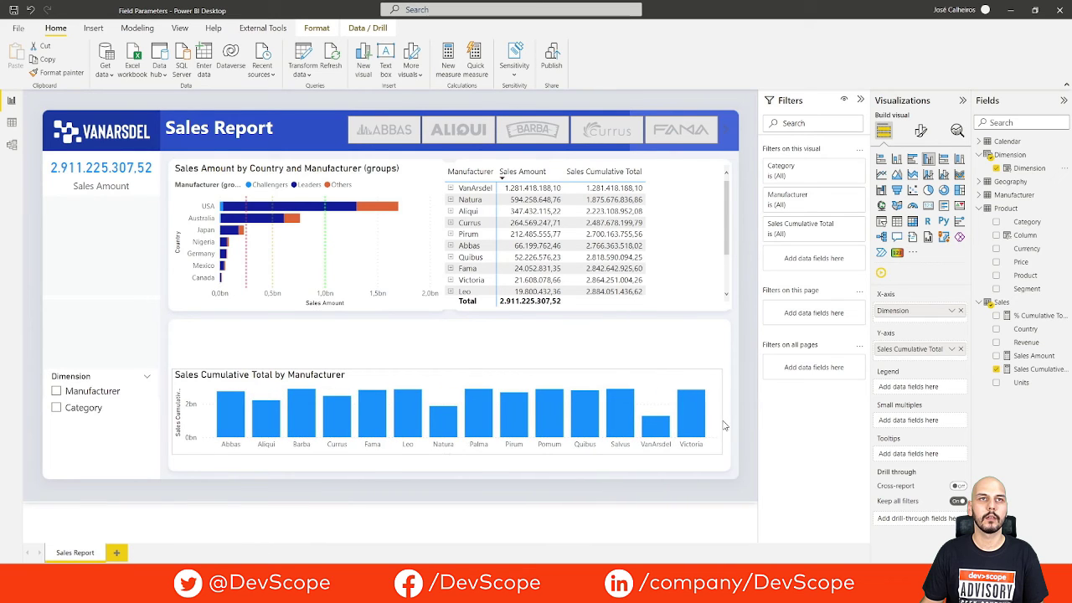
drag(449, 369, 446, 327)
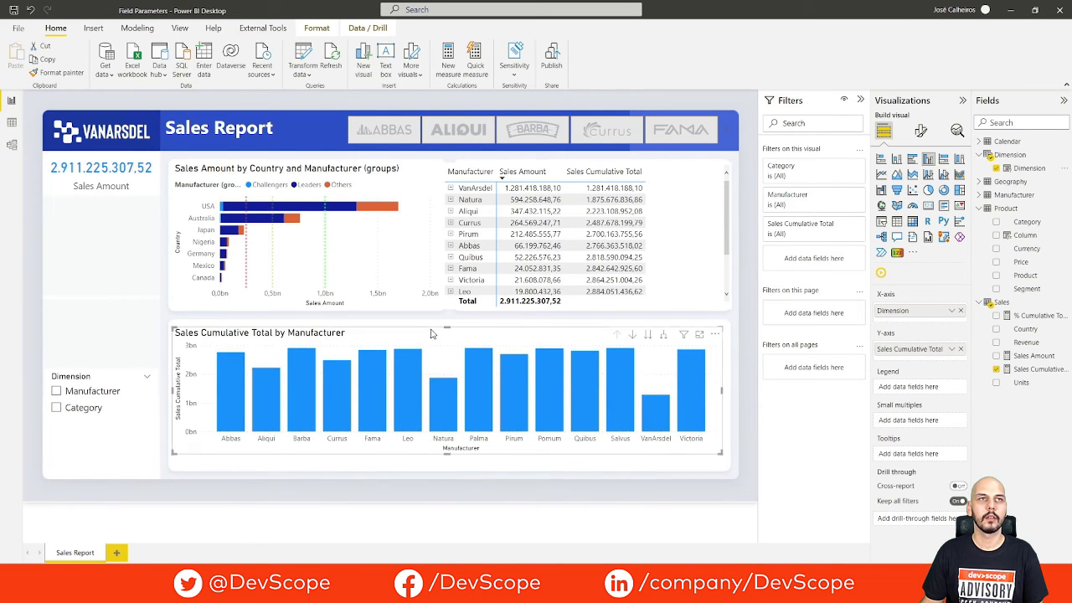
click(428, 313)
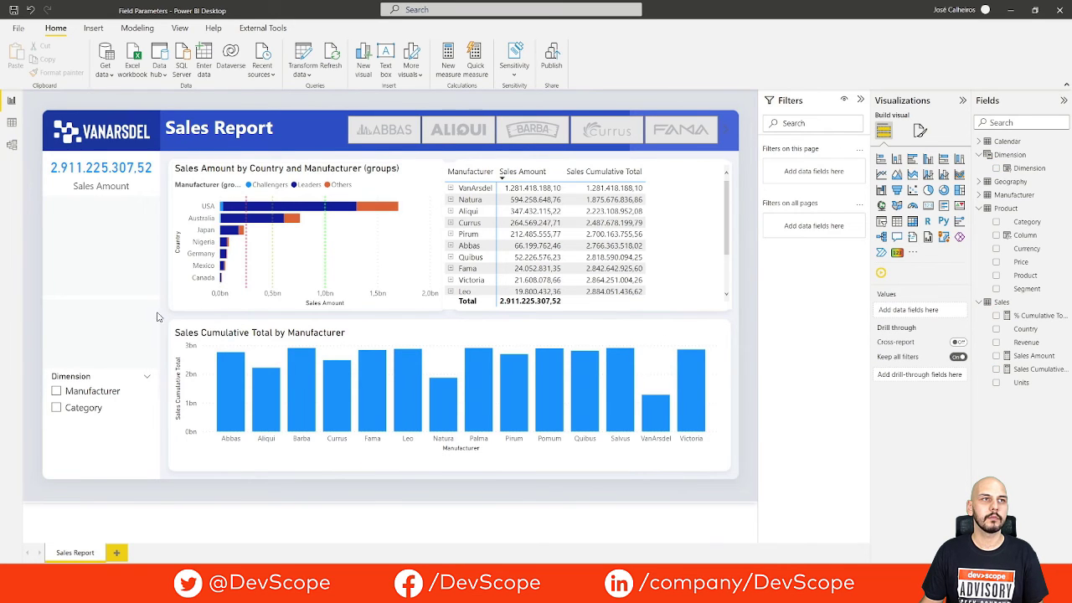
click(56, 392)
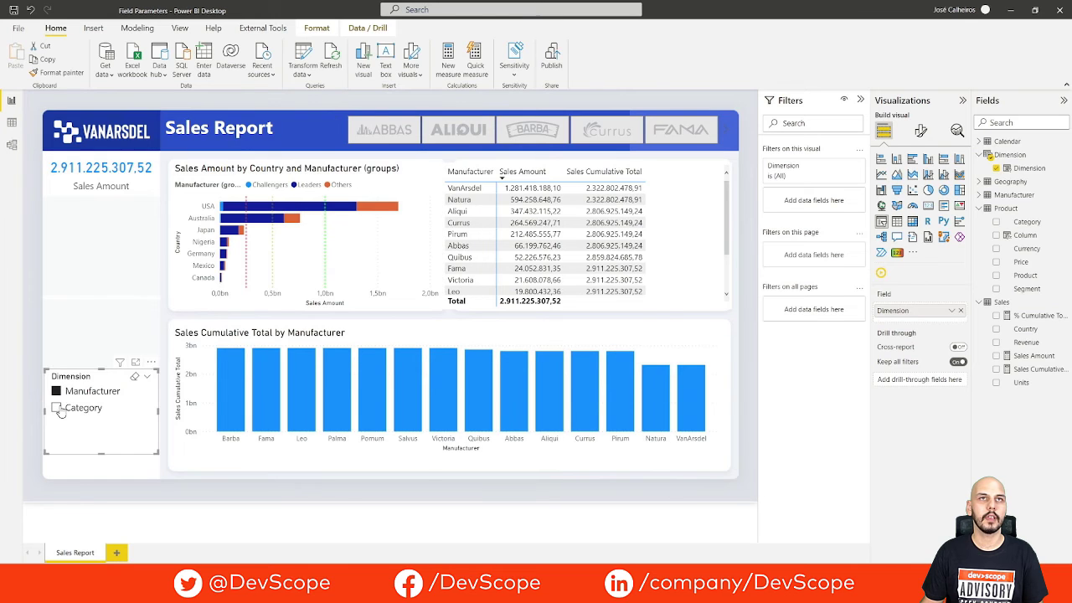
Choose Category in the Dimension slicer, then view the % Cumulative Total formula.
click(56, 409)
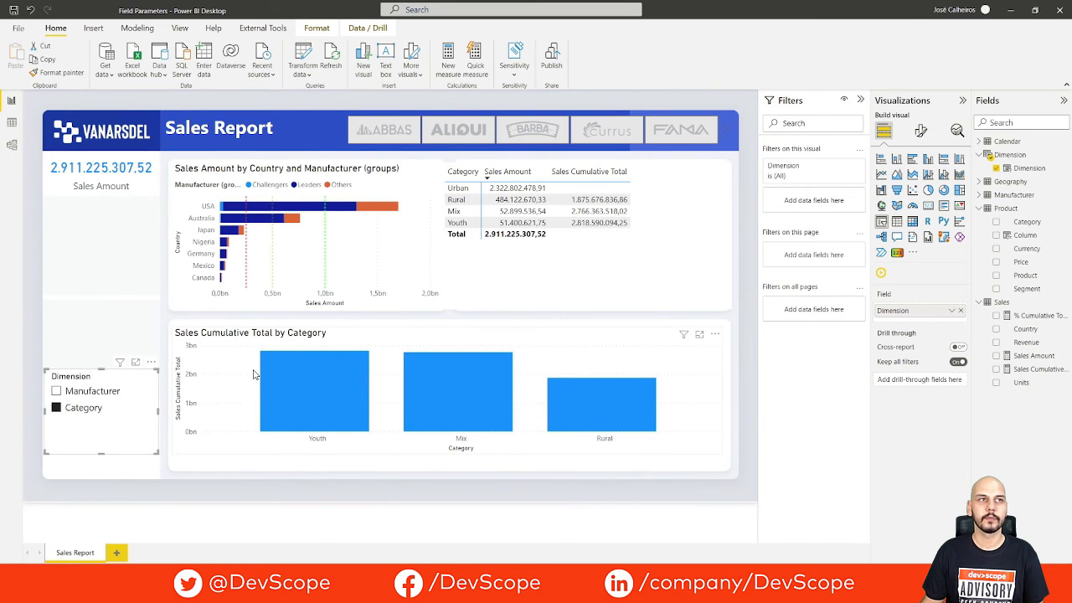
click(751, 411)
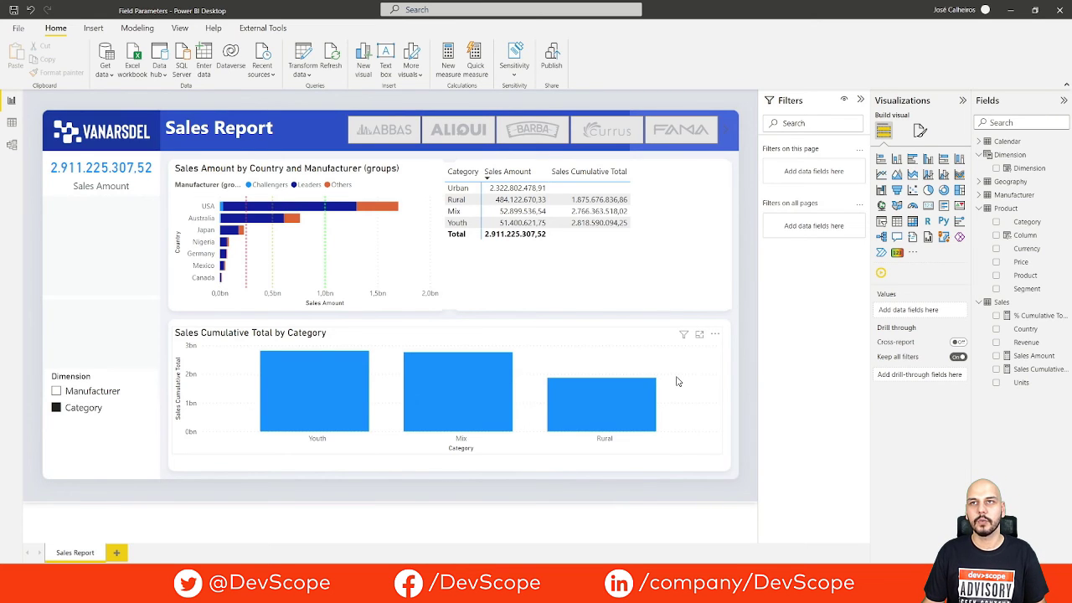
click(1035, 315)
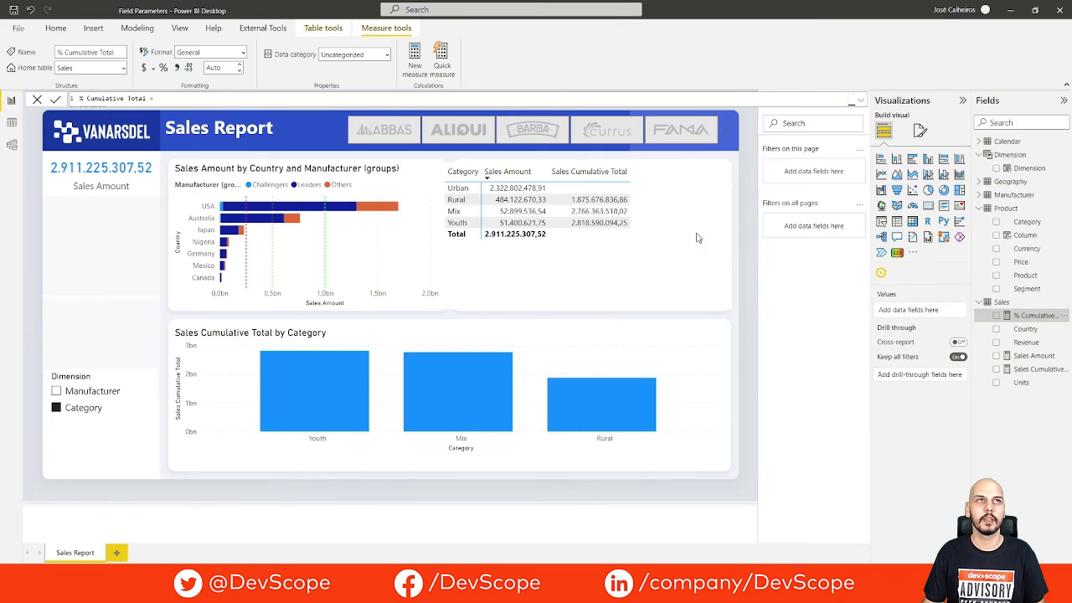
click(861, 100)
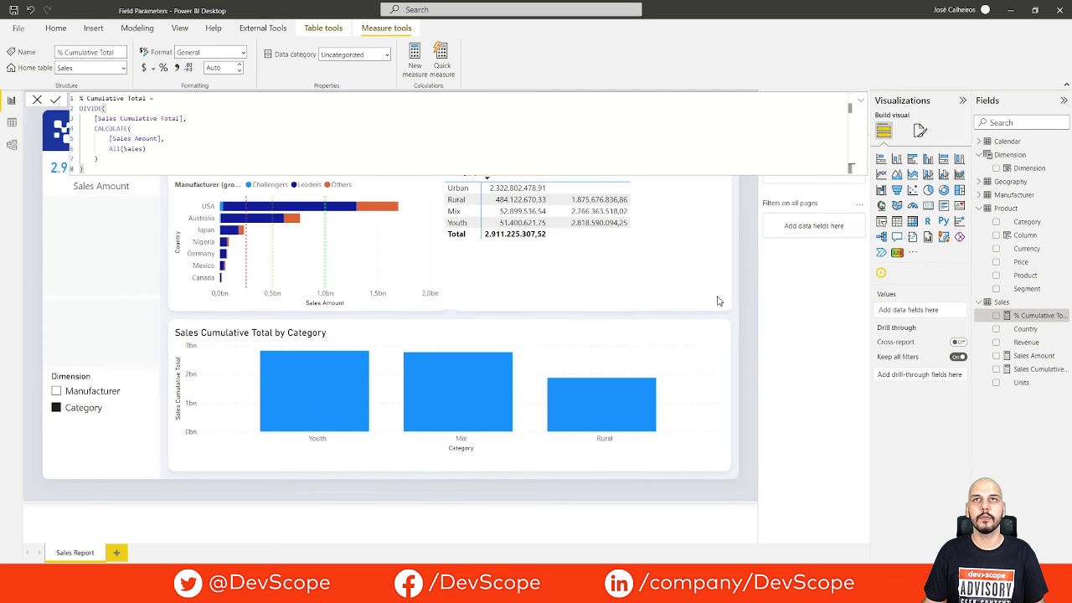
click(647, 358)
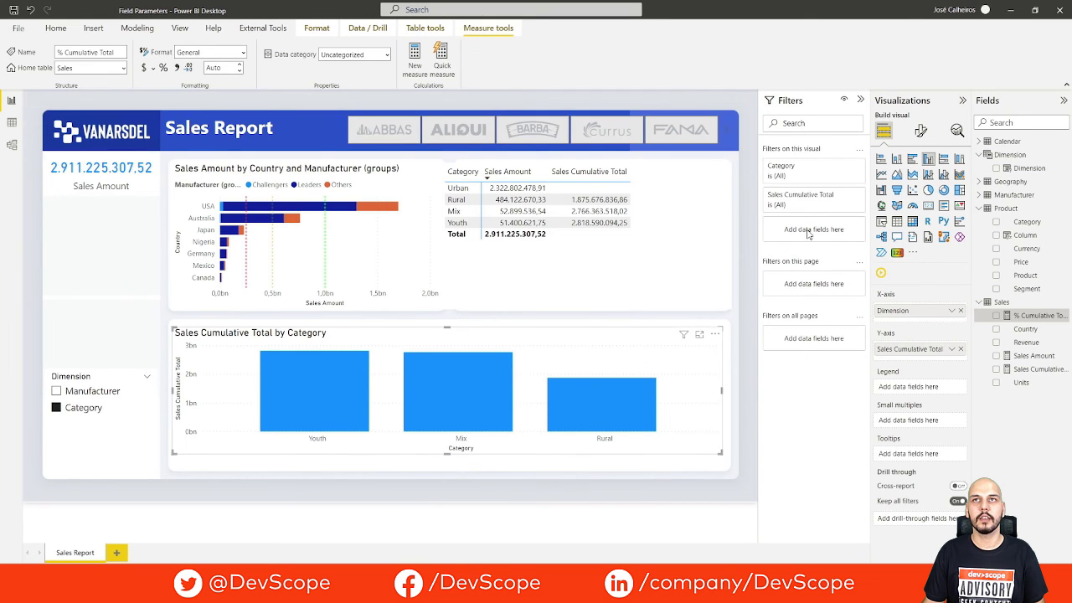
Convert the chart to a line and clustered column chart with % Cumulative Total on the line y-axis.
click(927, 174)
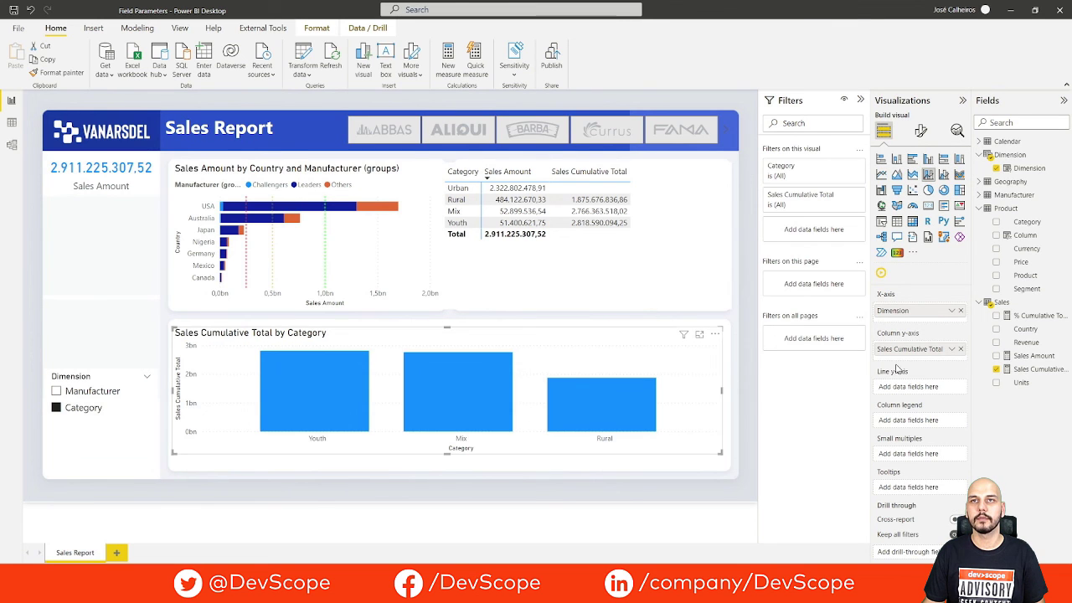
drag(1038, 316, 928, 388)
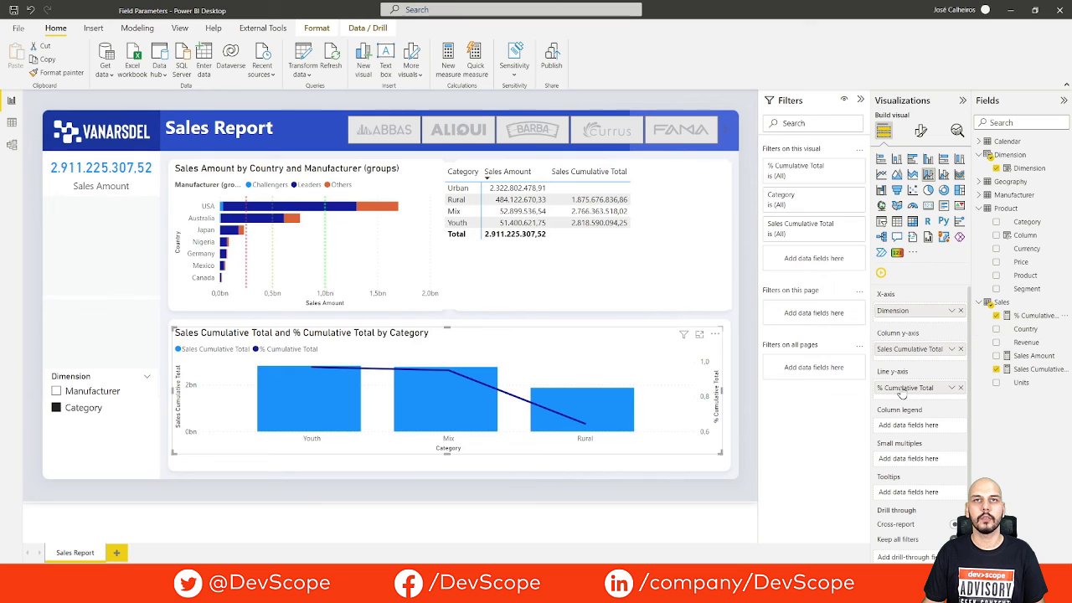
click(714, 334)
Sort the combo chart's axis ascending, then pick Manufacturer in the Dimension slicer.
mouse_move(749, 401)
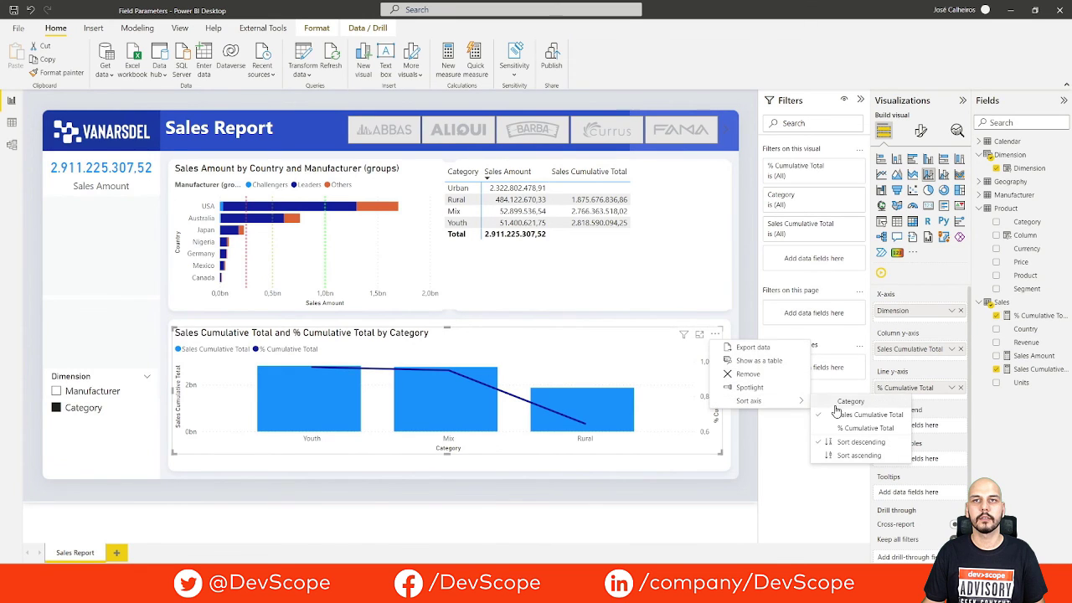
click(854, 456)
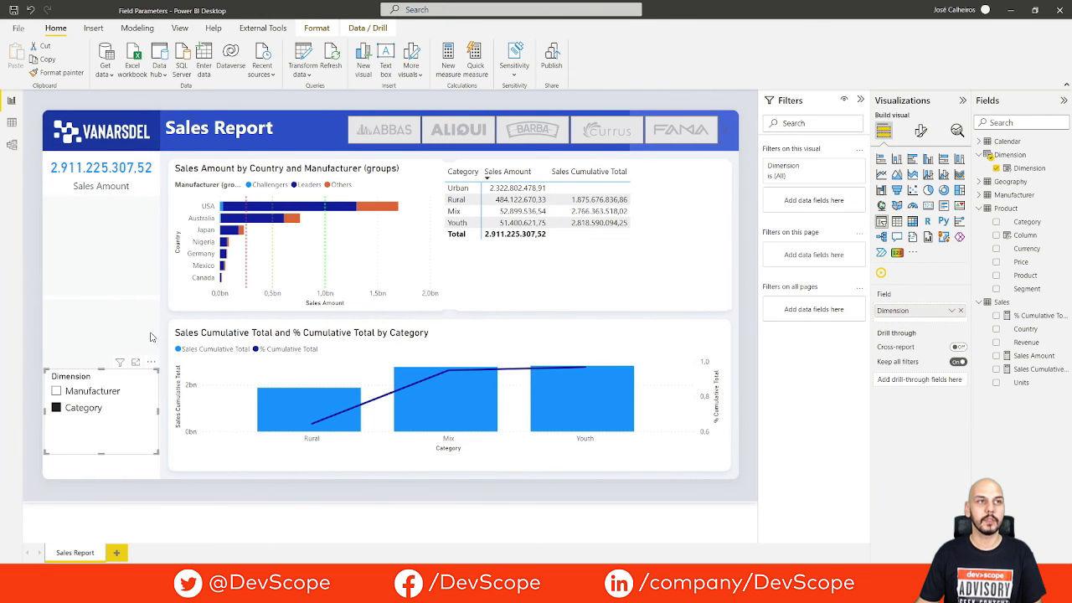
click(104, 393)
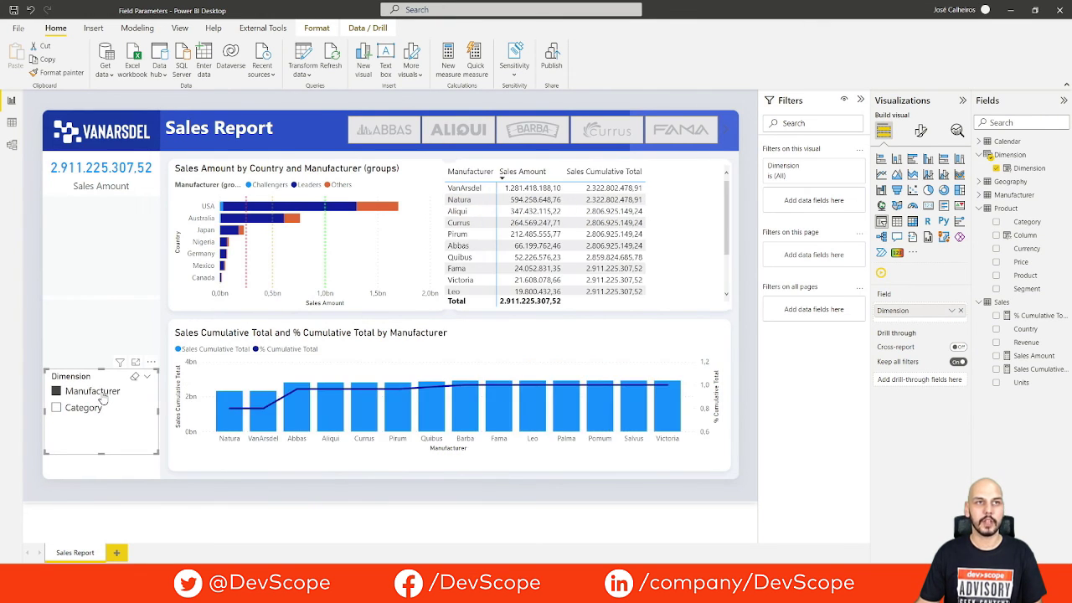